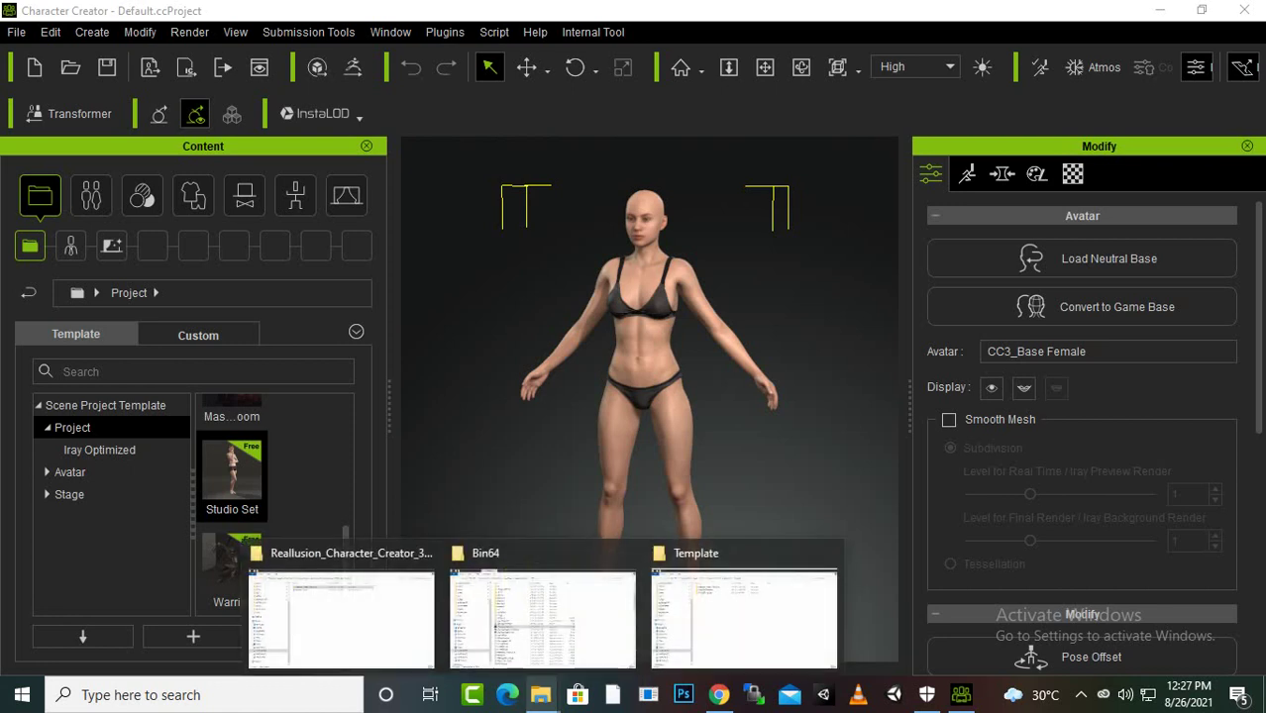
- Restore the Template folder window, select the Character Creator 3 Template folder, then minimize it
{"action": "left_click", "coordinate": [743, 616]}
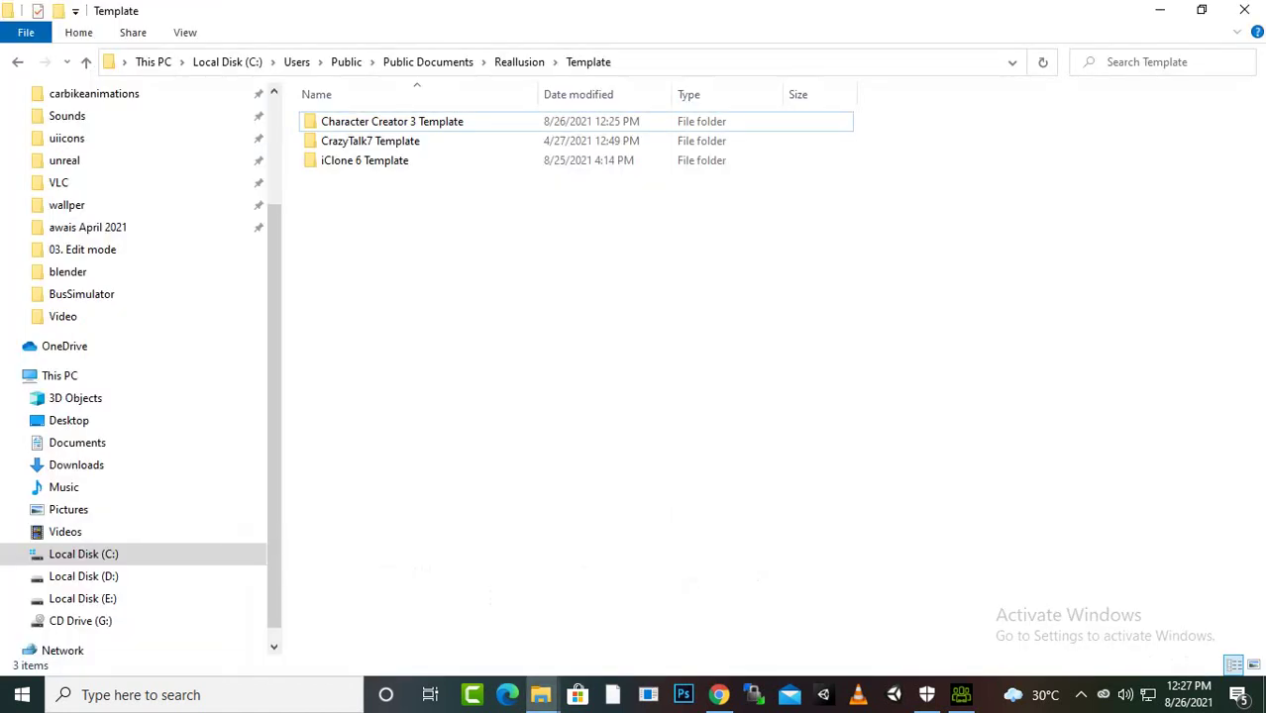
{"action": "left_click", "coordinate": [391, 121]}
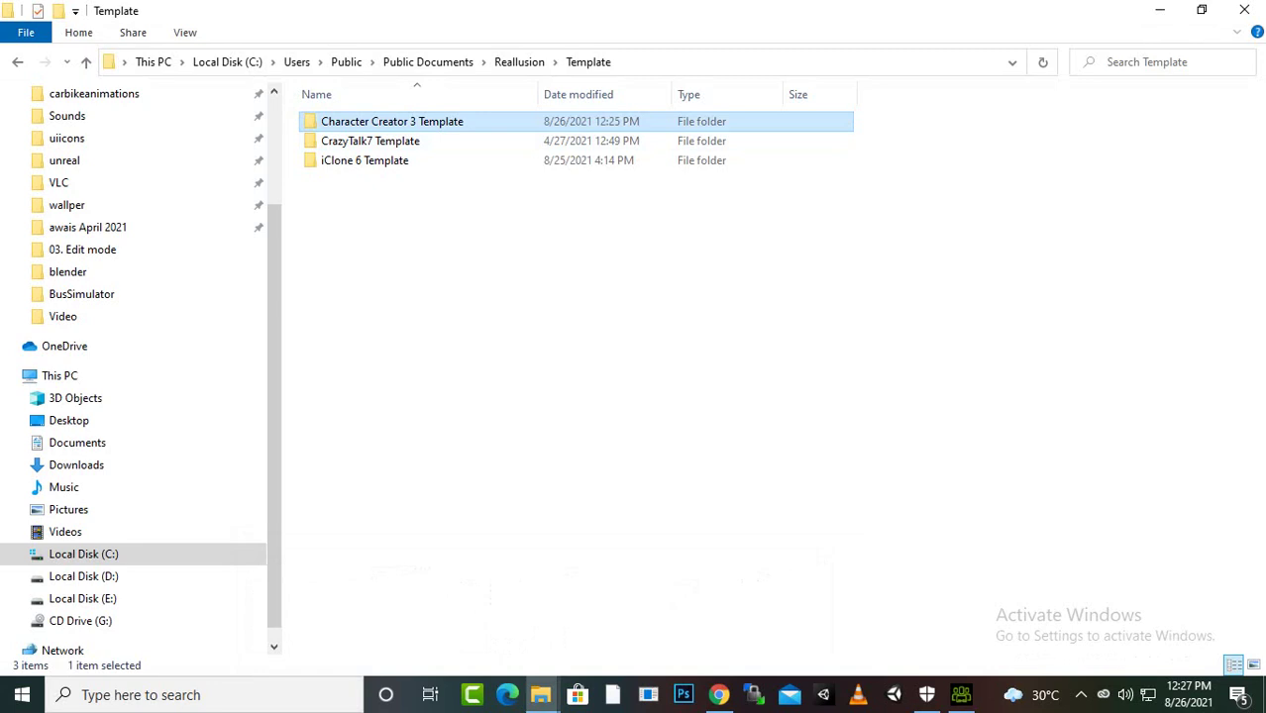
{"action": "left_click", "coordinate": [1160, 10]}
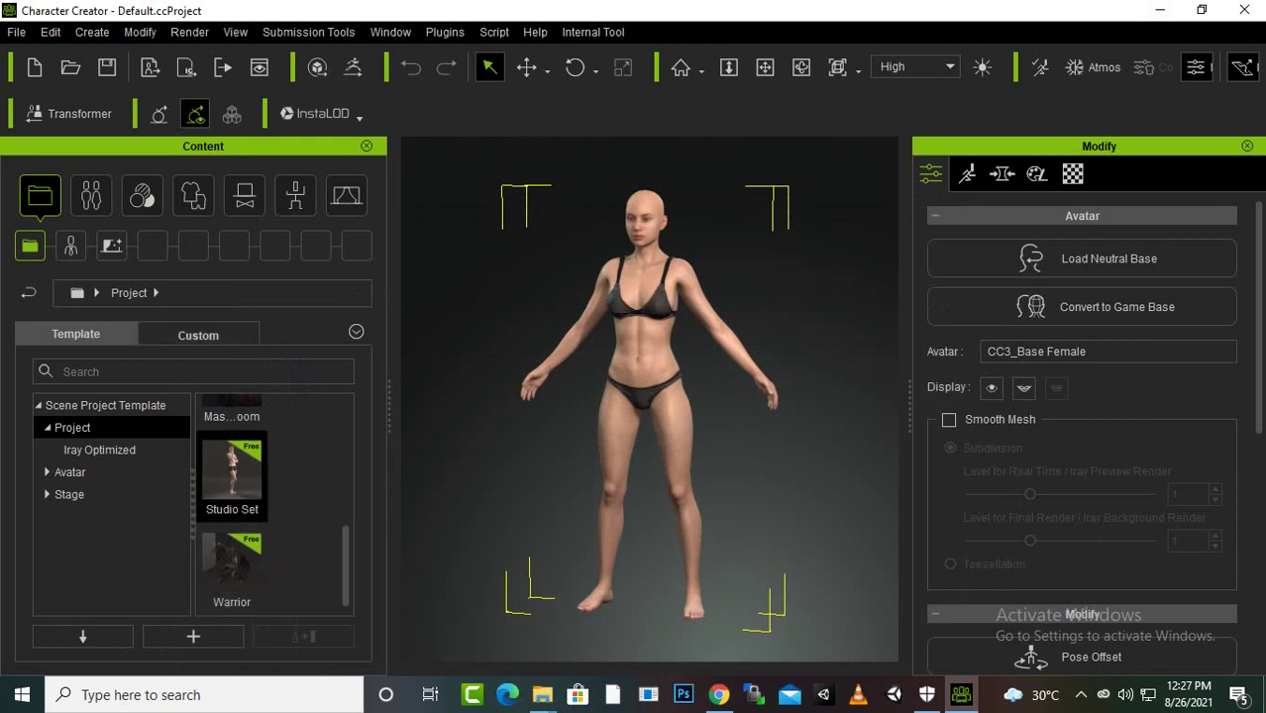
- Browse the library to Avatar > Base > CC1 Base_Substance and dismiss the stray Chrome tab
{"action": "scroll", "coordinate": [273, 505], "scroll_direction": "up", "scroll_amount": 5}
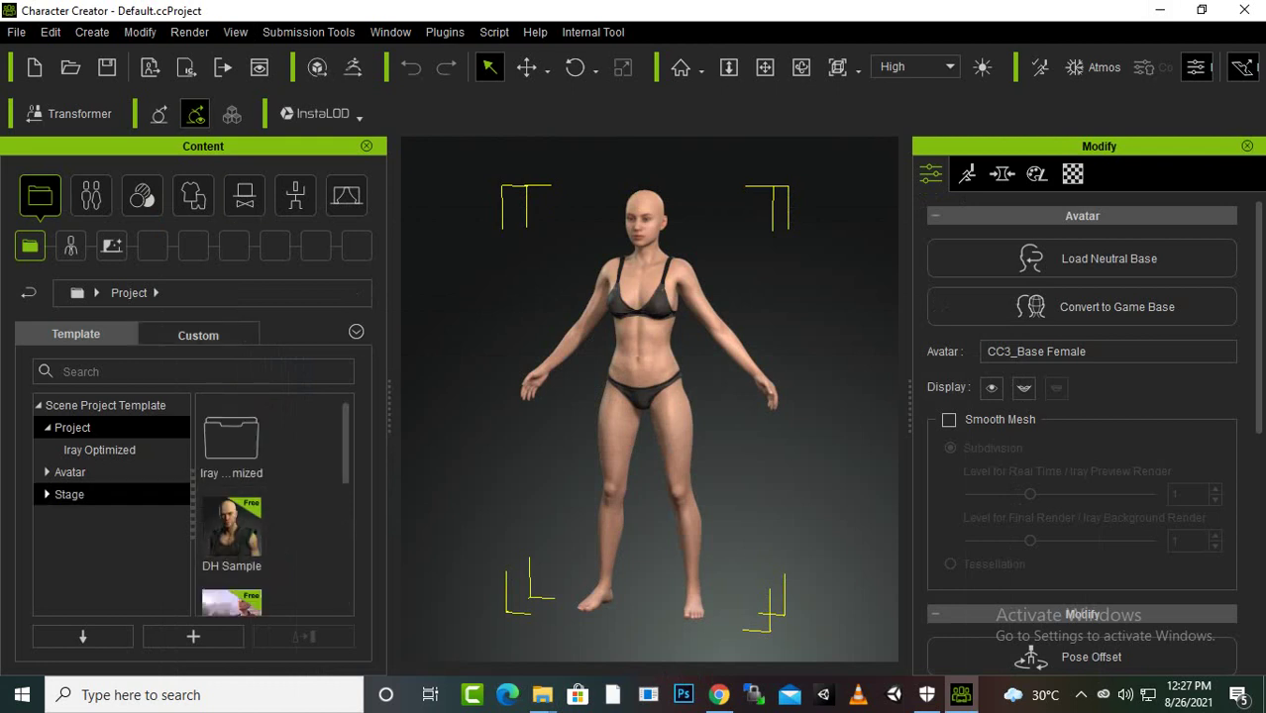
{"action": "left_click", "coordinate": [69, 472]}
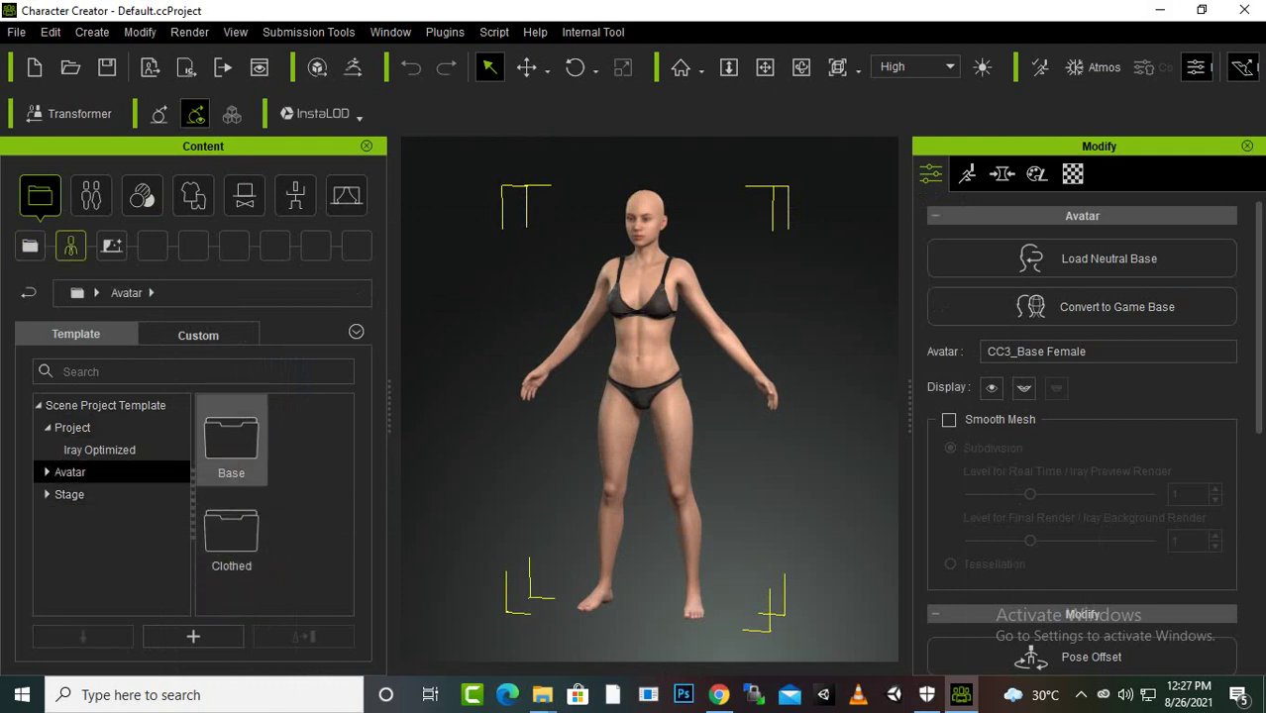
{"action": "double_click", "coordinate": [231, 436]}
{"action": "double_click", "coordinate": [231, 436]}
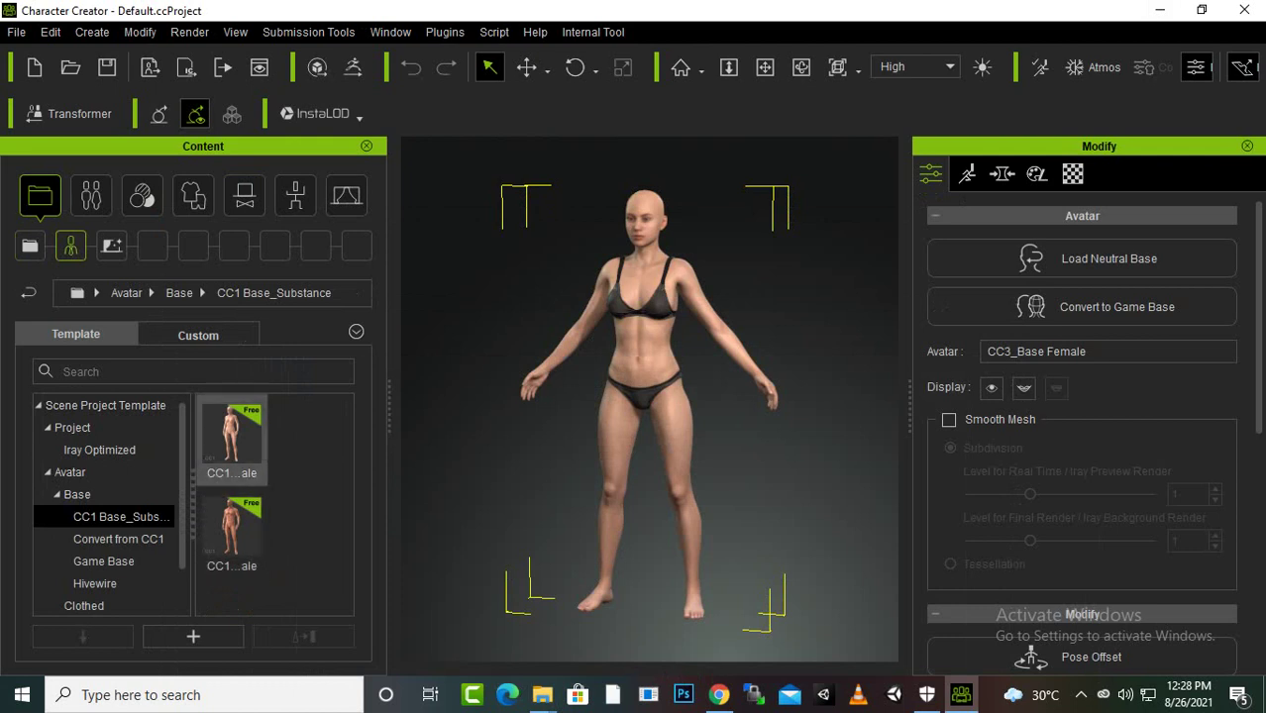
{"action": "double_click", "coordinate": [230, 535]}
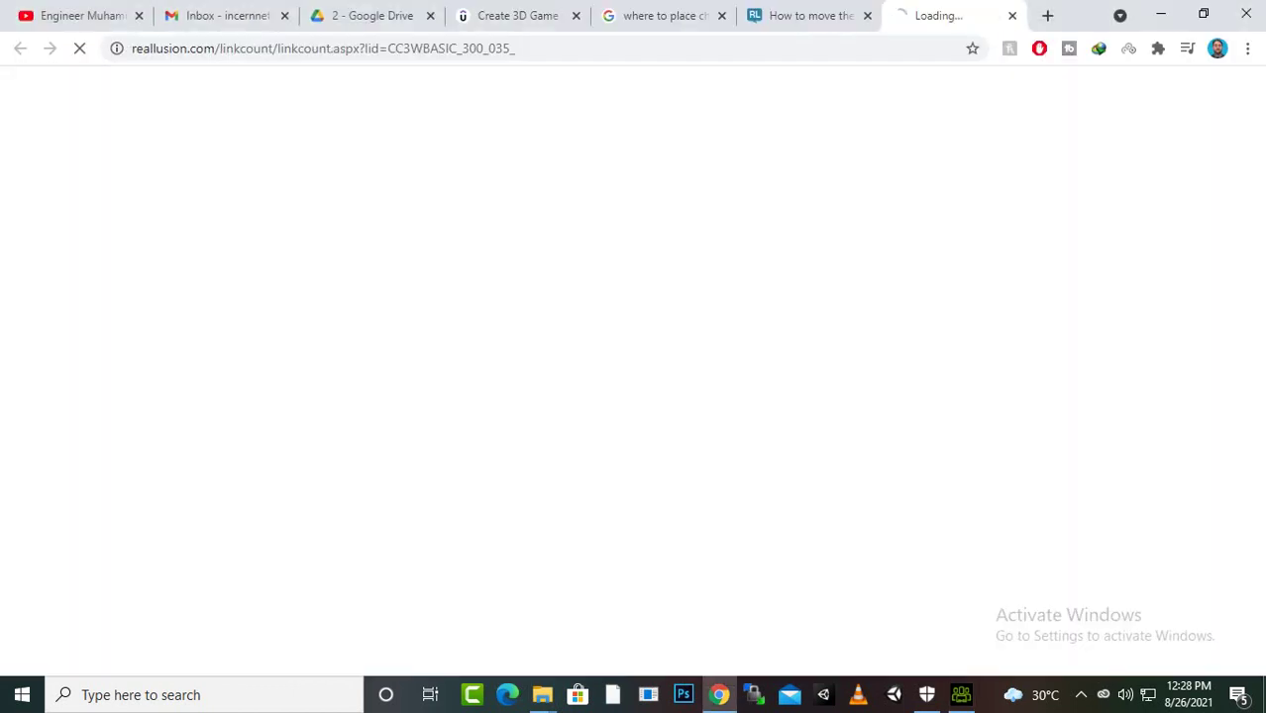
{"action": "left_click", "coordinate": [1012, 15]}
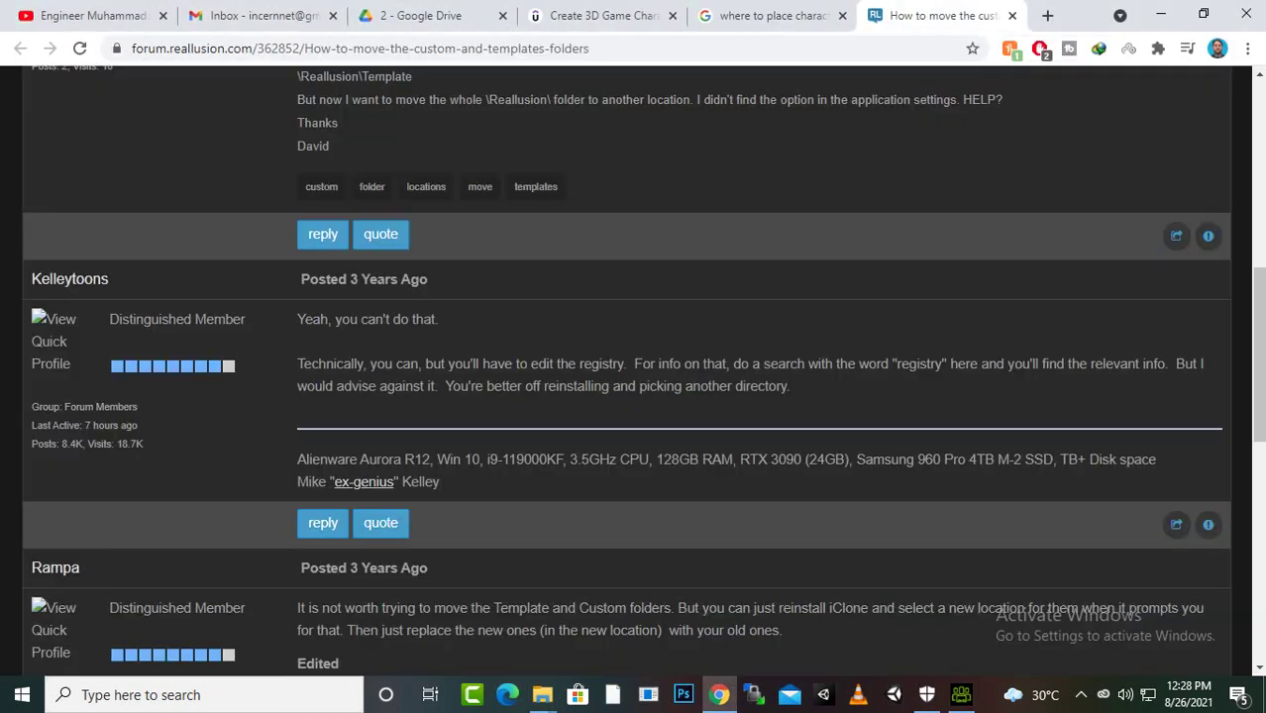
{"action": "left_click", "coordinate": [1161, 14]}
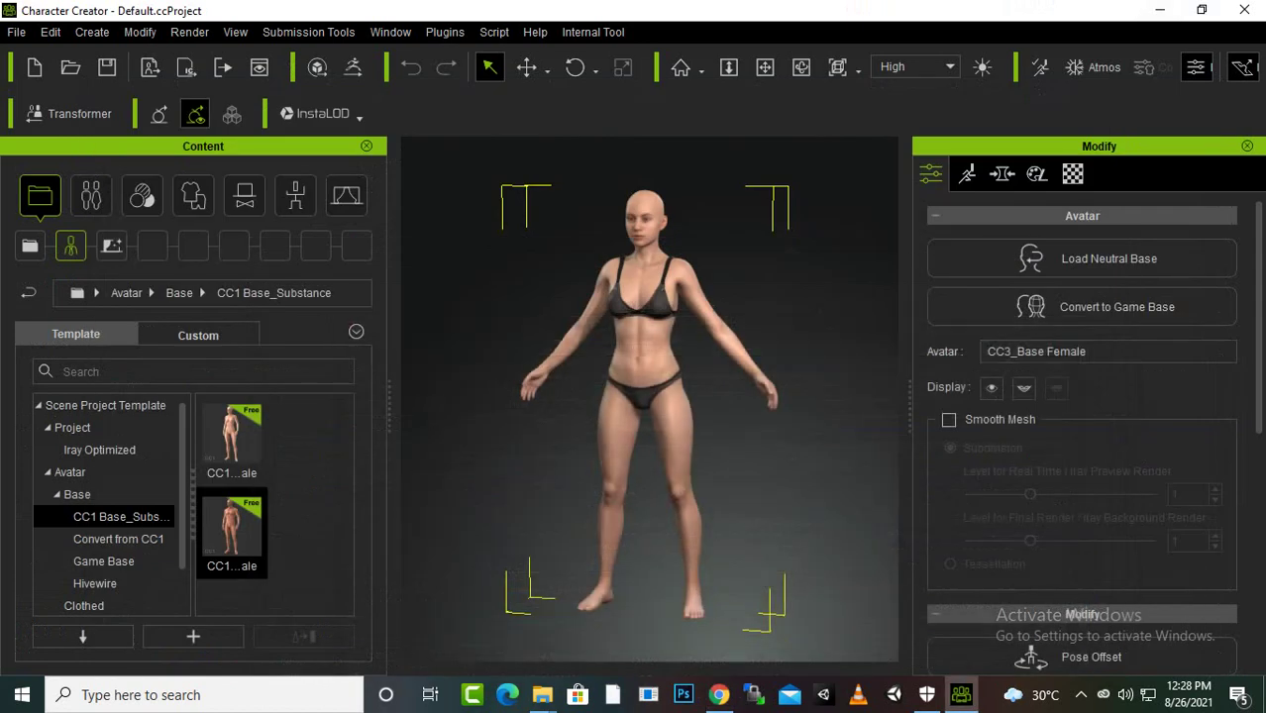
- Browse Game Base, then Convert from CC1 with its Heavy Male and Strong Male templates
{"action": "left_click", "coordinate": [103, 561]}
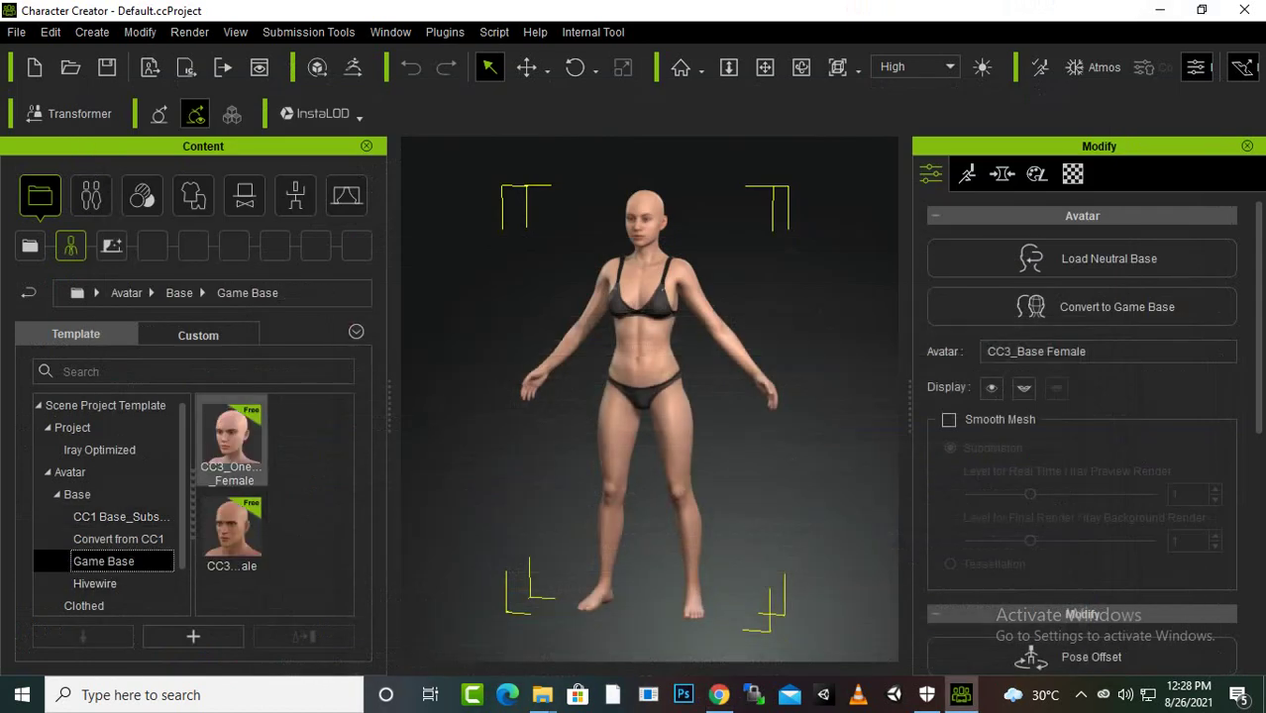
{"action": "left_click", "coordinate": [46, 539]}
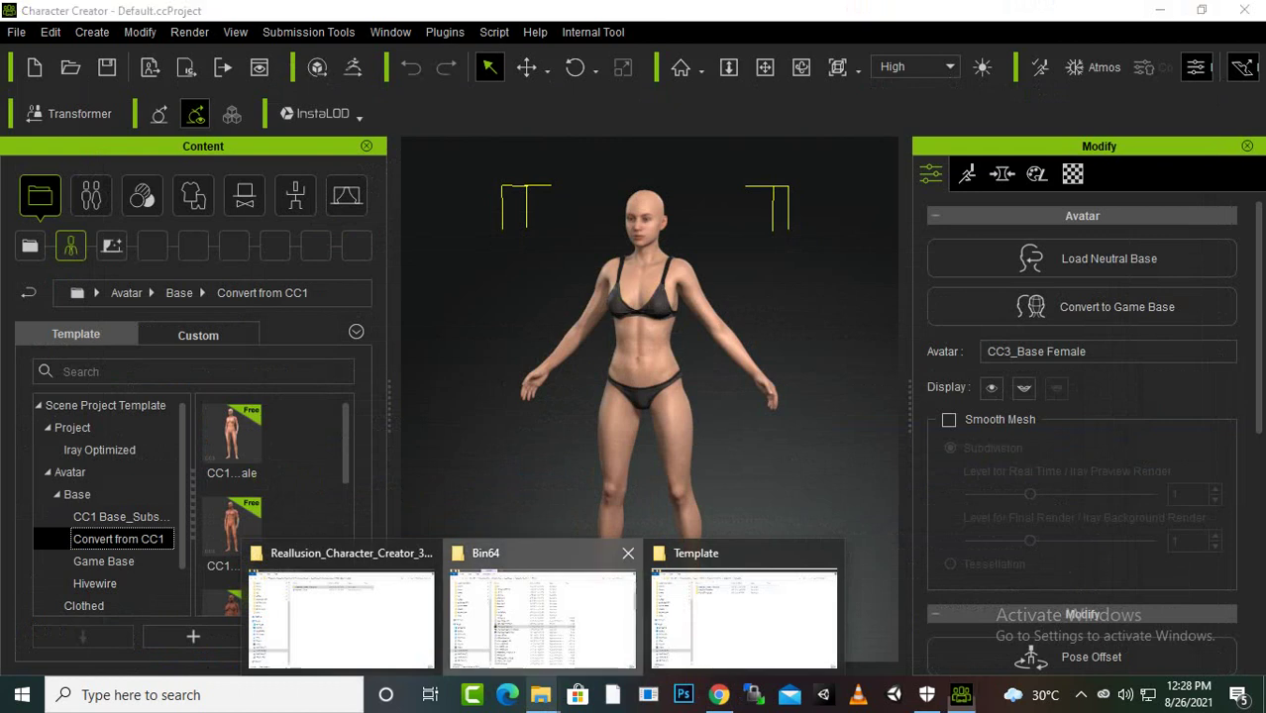
{"action": "left_click", "coordinate": [542, 609]}
- Browse D:\iclone into the resource pack's Character Creator 3 Template folder
{"action": "left_click", "coordinate": [83, 576]}
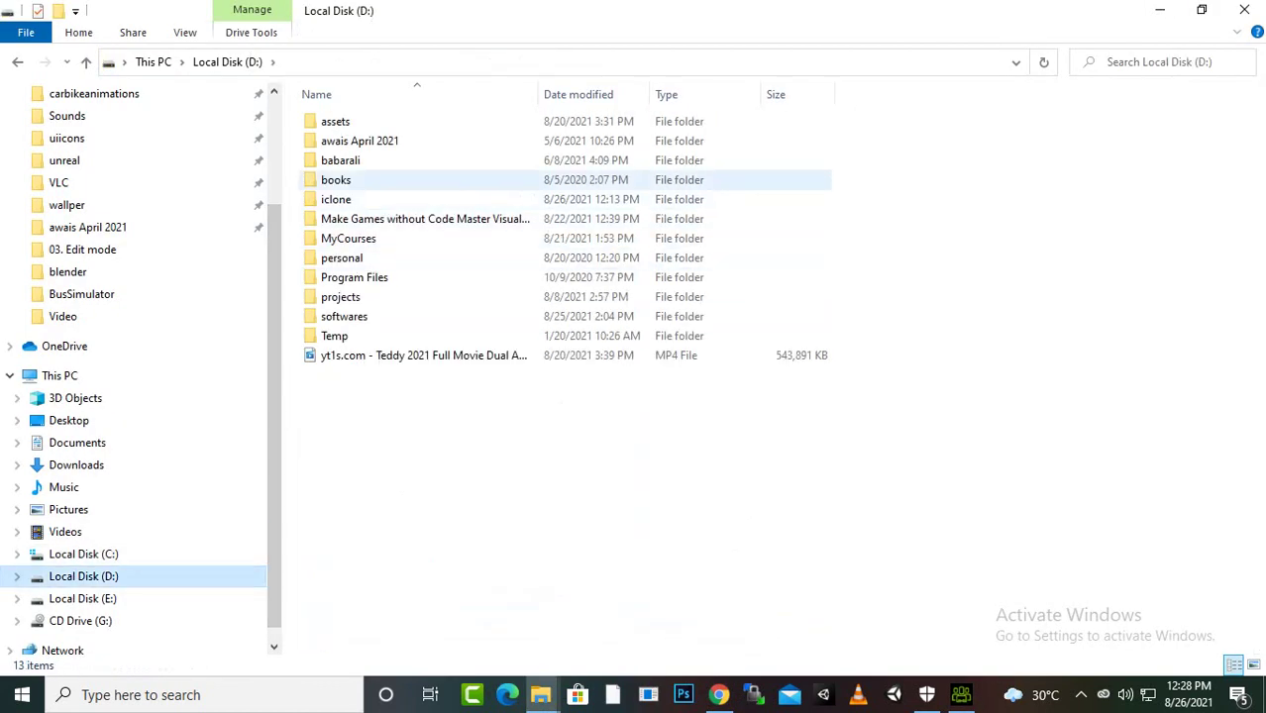
{"action": "double_click", "coordinate": [336, 200]}
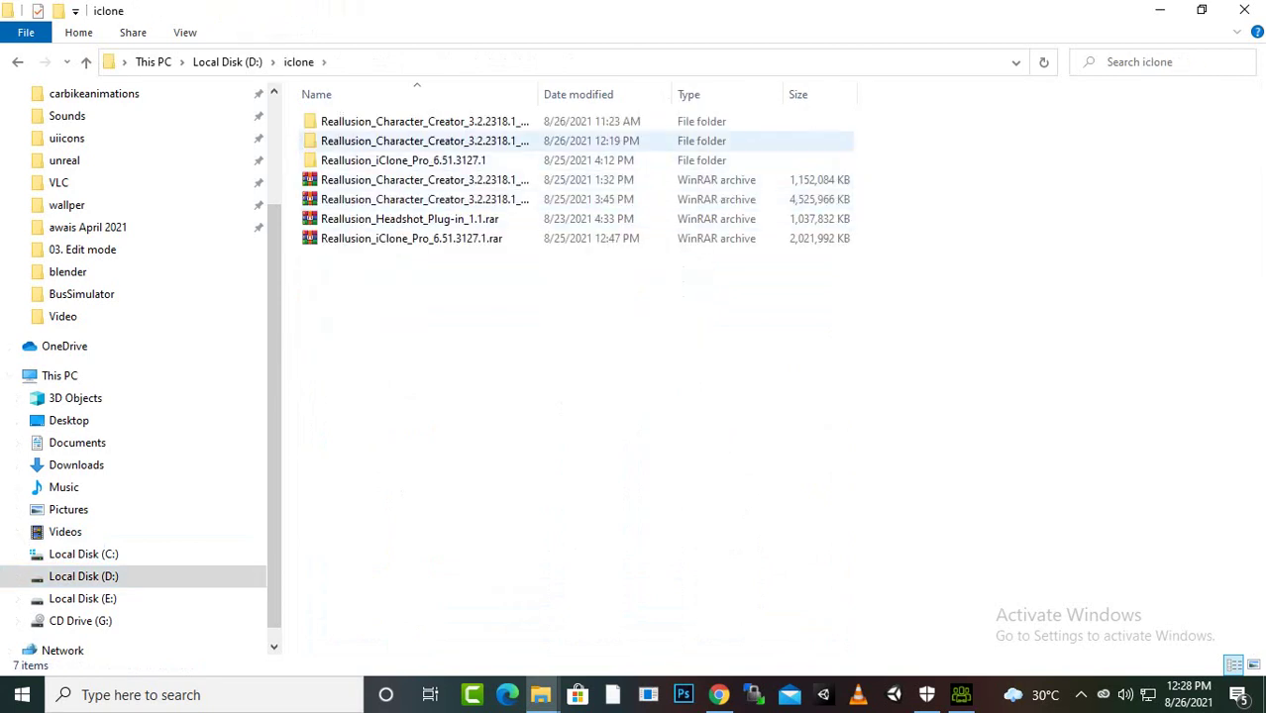
{"action": "double_click", "coordinate": [416, 141]}
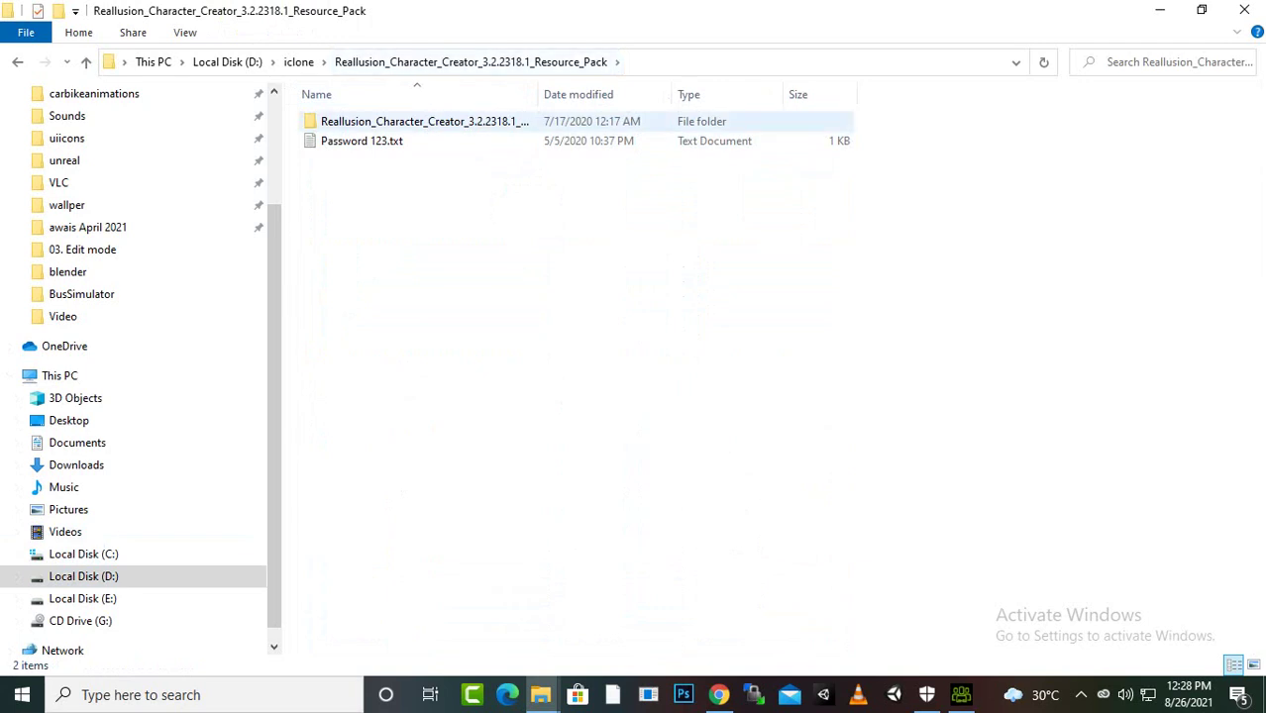
{"action": "double_click", "coordinate": [425, 121]}
{"action": "left_click", "coordinate": [425, 121]}
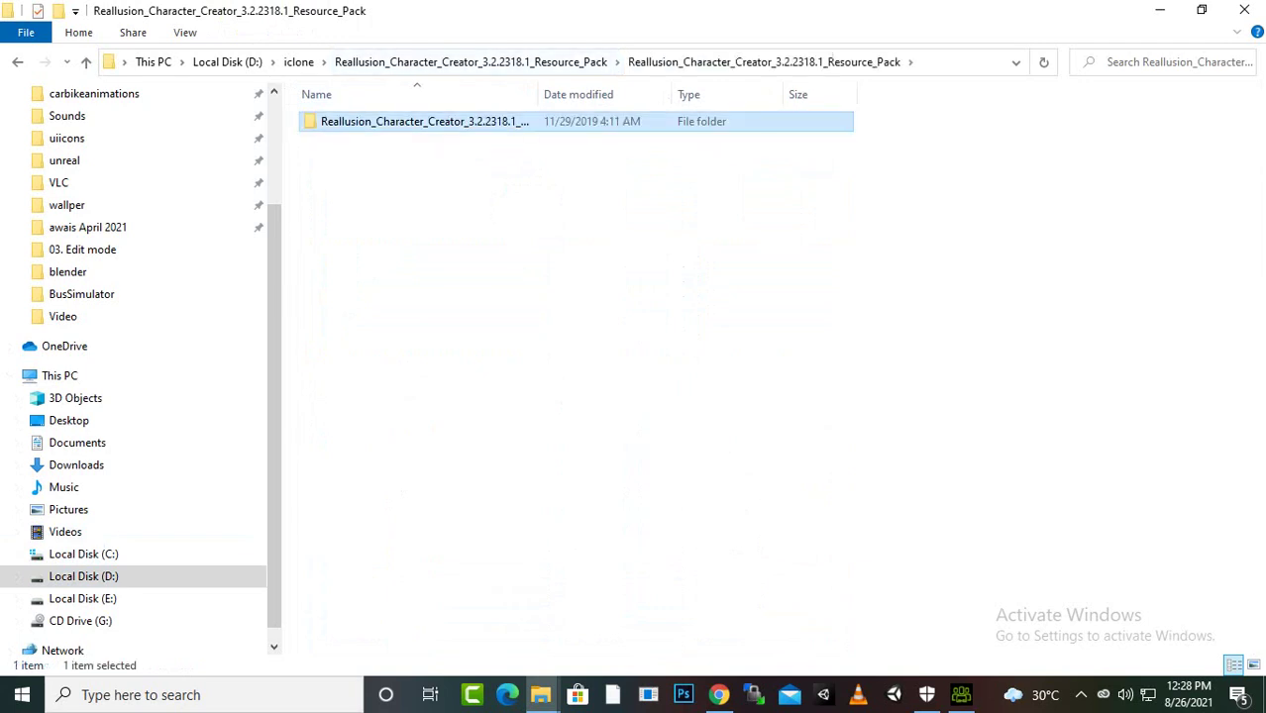
{"action": "key", "text": "Return"}
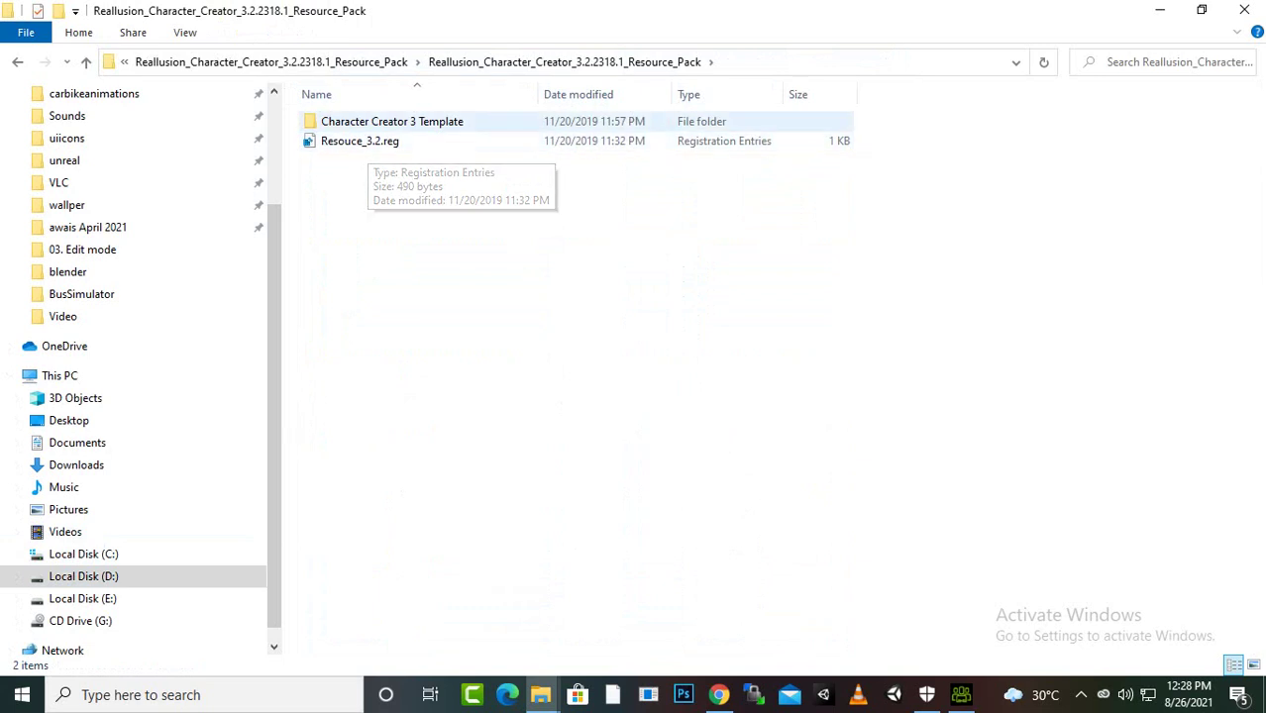
{"action": "left_click", "coordinate": [392, 121]}
{"action": "key", "text": "Return"}
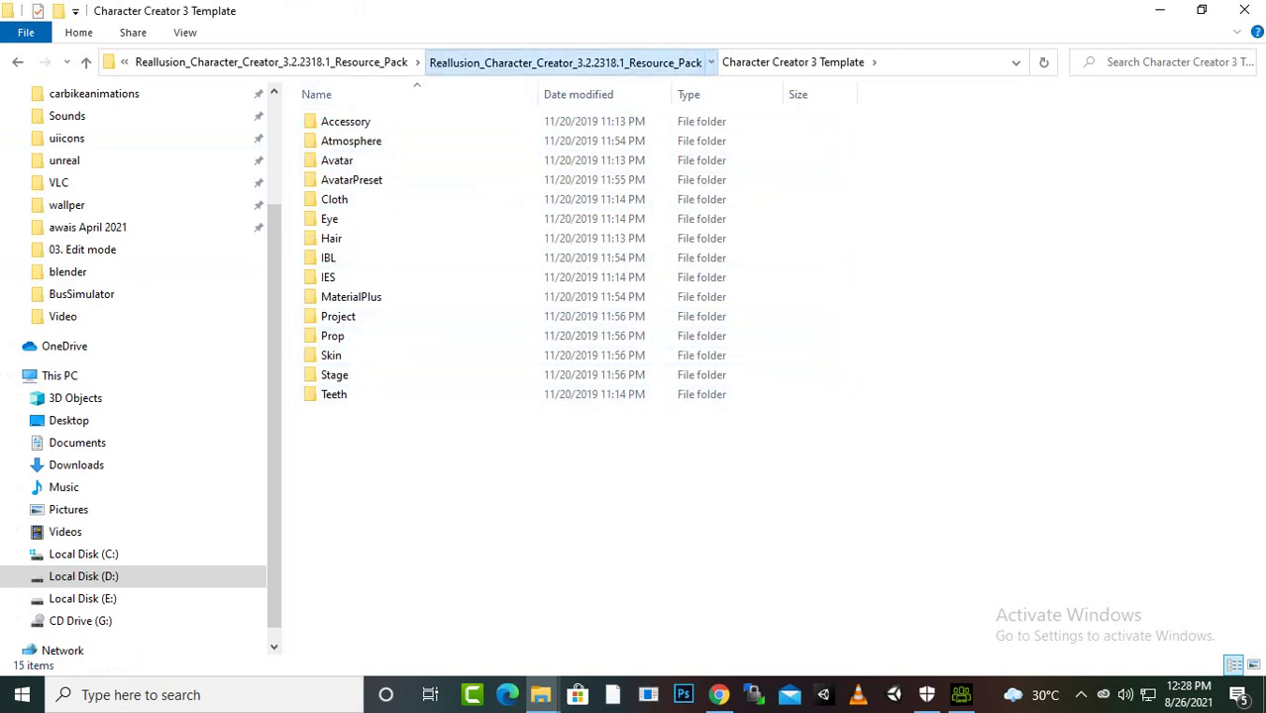
- Copy the Character Creator 3 Template folder and return to Character Creator 3
{"action": "left_click", "coordinate": [564, 63]}
{"action": "right_click", "coordinate": [400, 121]}
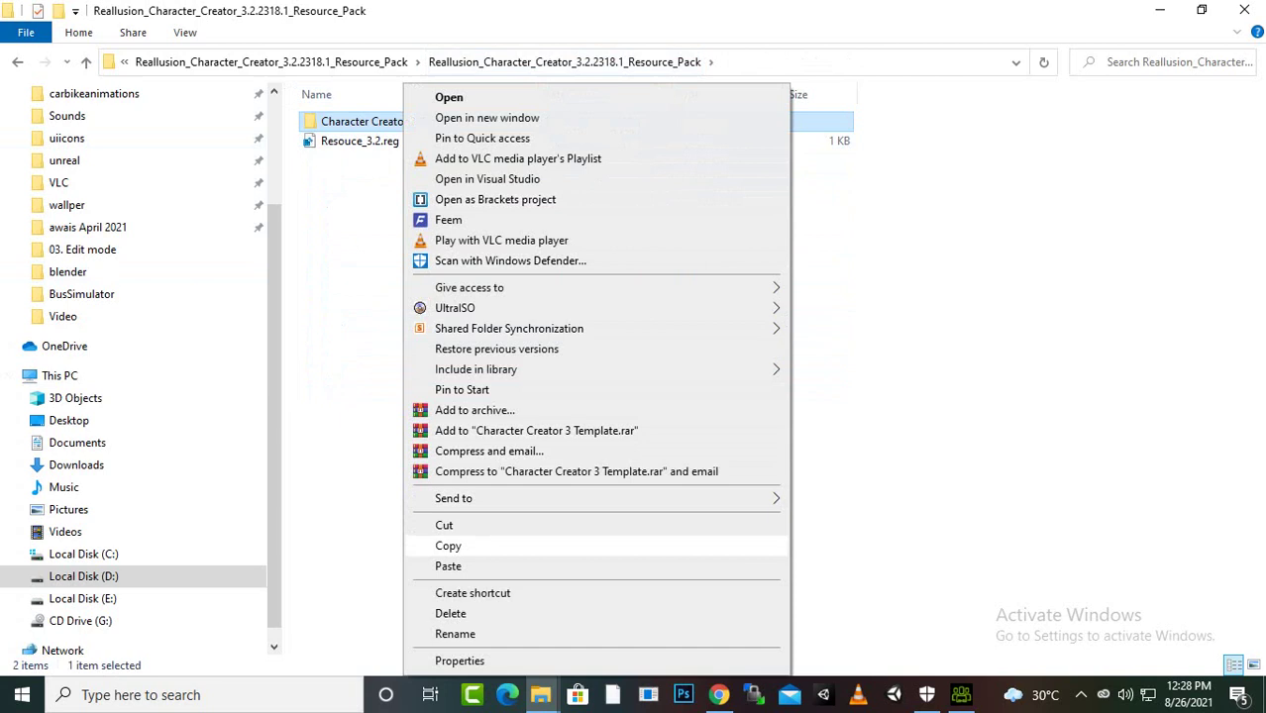
{"action": "left_click", "coordinate": [446, 546]}
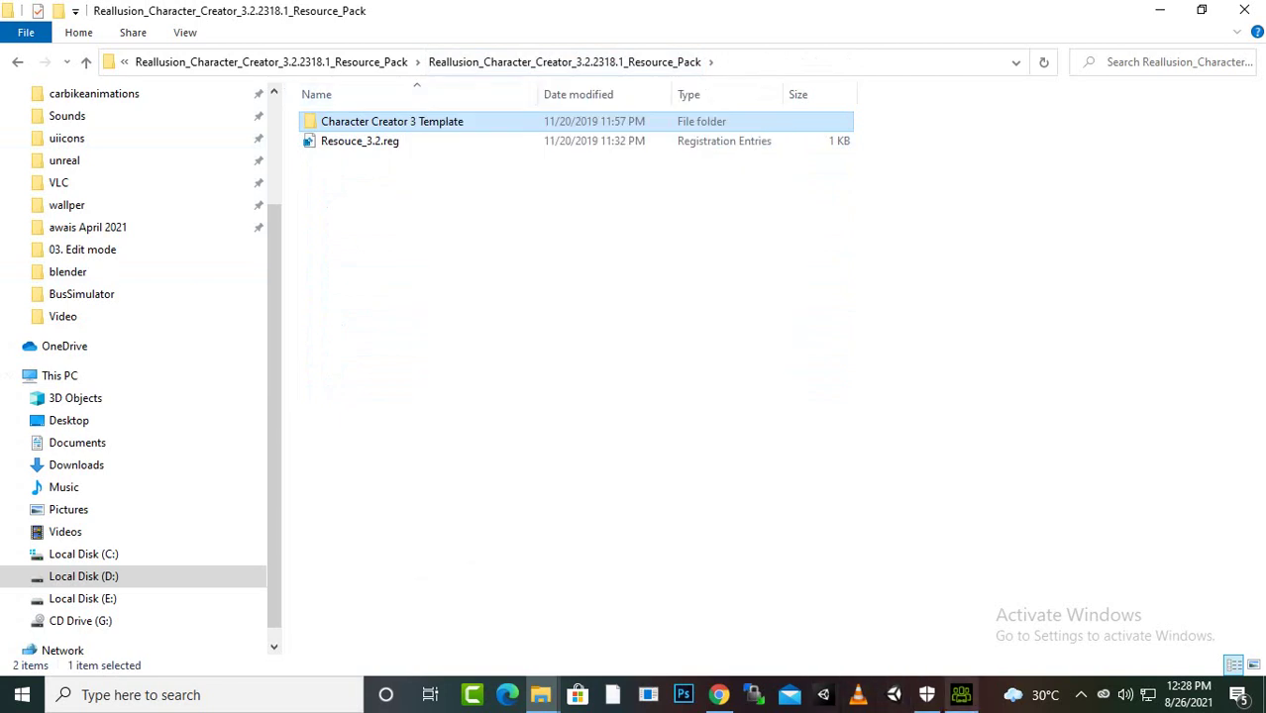
{"action": "left_click", "coordinate": [961, 695]}
{"action": "left_click", "coordinate": [355, 331]}
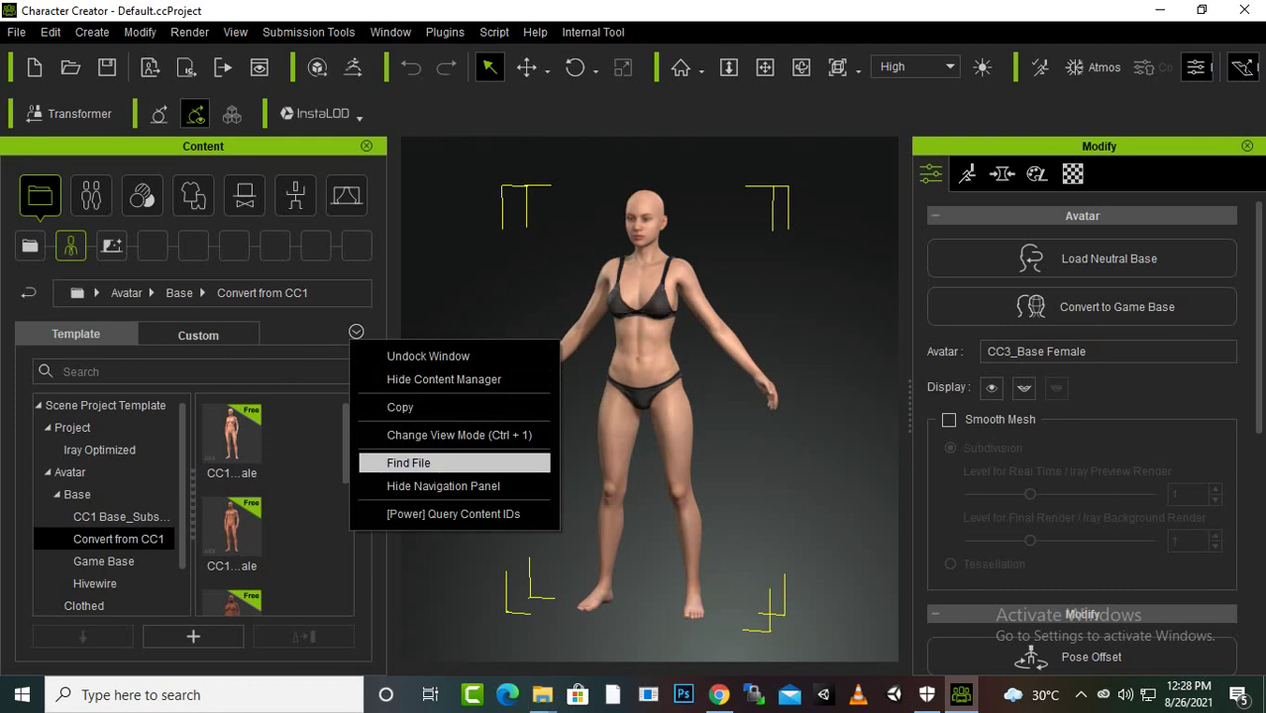
- Reveal the library files with Find File and go up to Public Documents\Reallusion\Template
{"action": "left_click", "coordinate": [408, 463]}
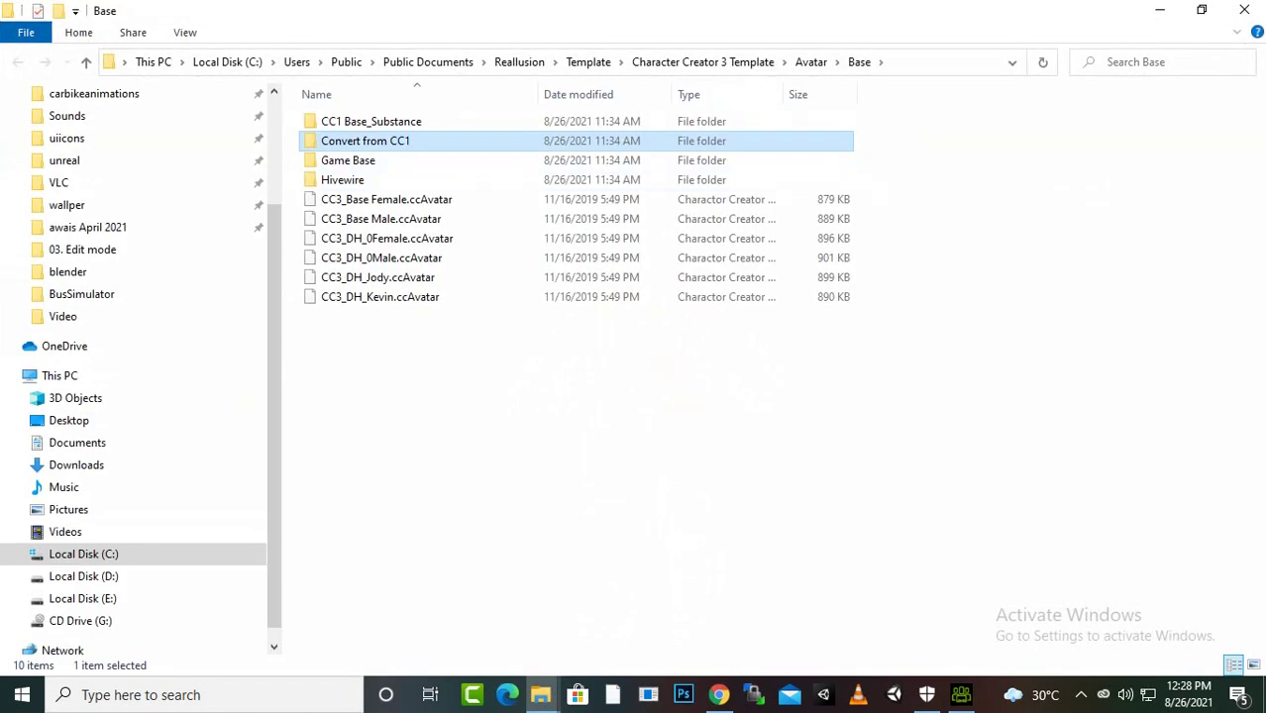
{"action": "left_click", "coordinate": [702, 61]}
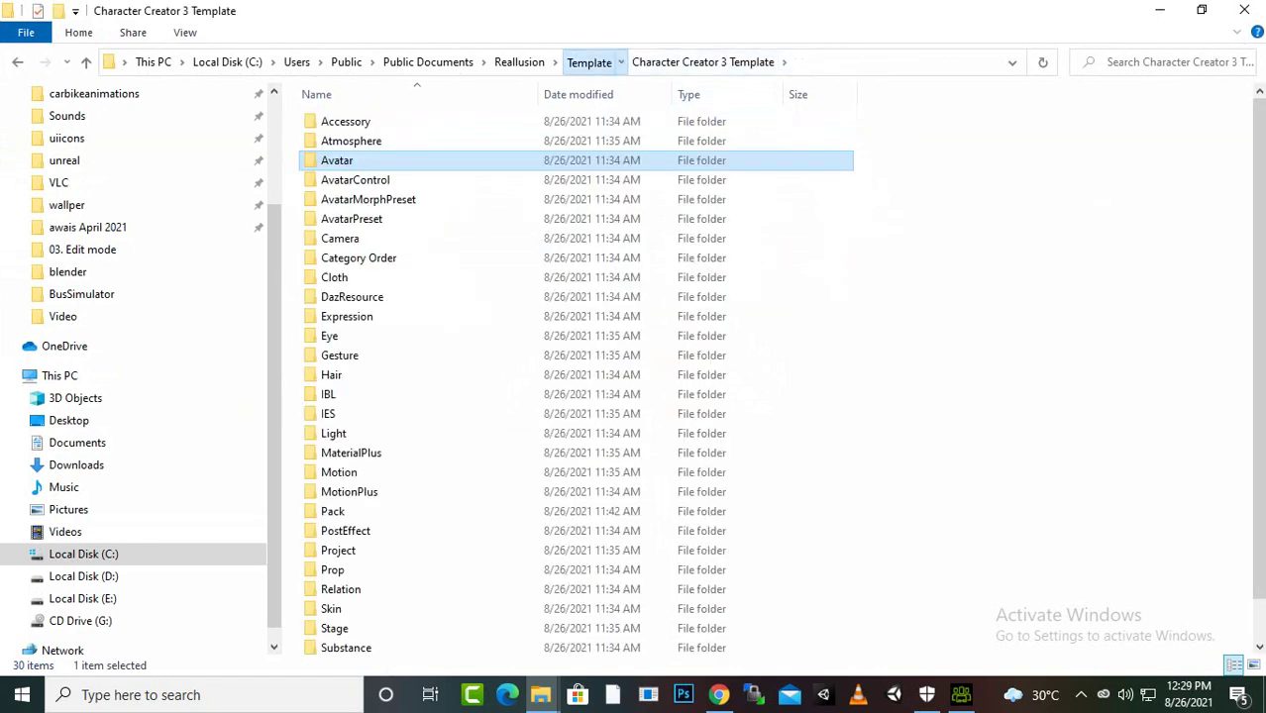
{"action": "left_click", "coordinate": [588, 62]}
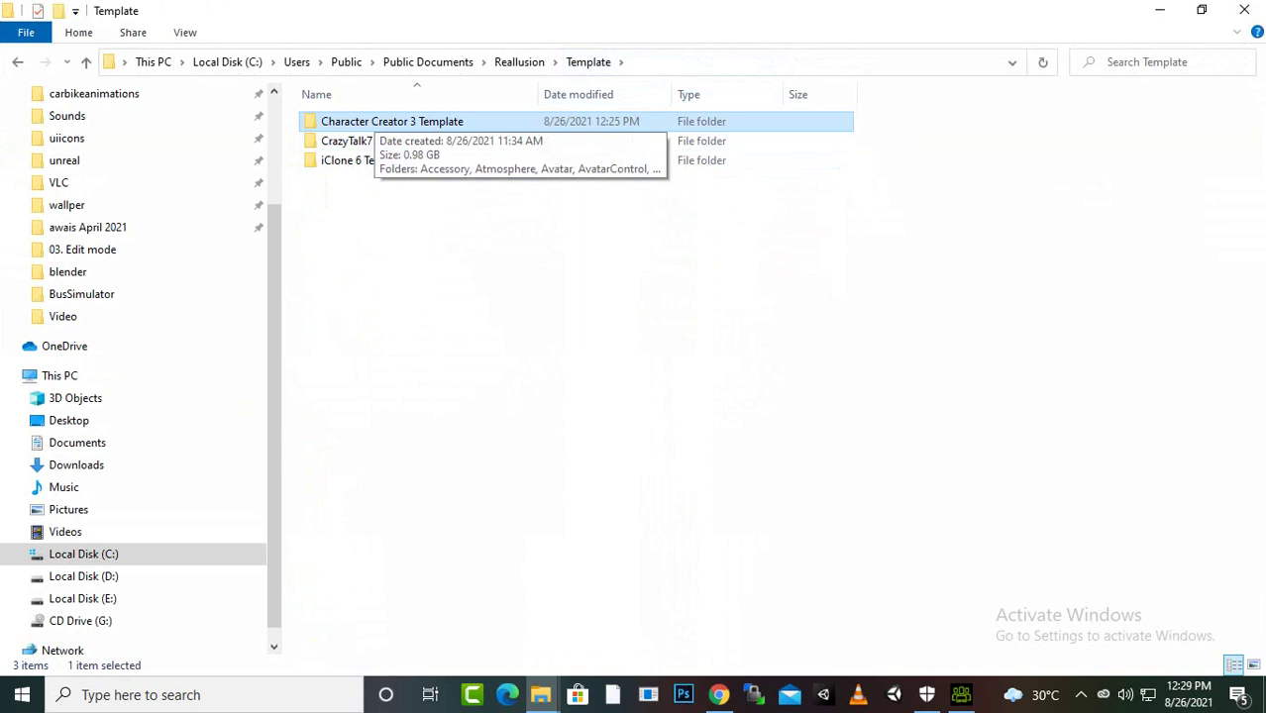
- Open the installed Character Creator 3 Template folder and review its 30 subfolders
{"action": "double_click", "coordinate": [376, 121]}
{"action": "scroll", "coordinate": [396, 370], "scroll_direction": "down", "scroll_amount": 1}
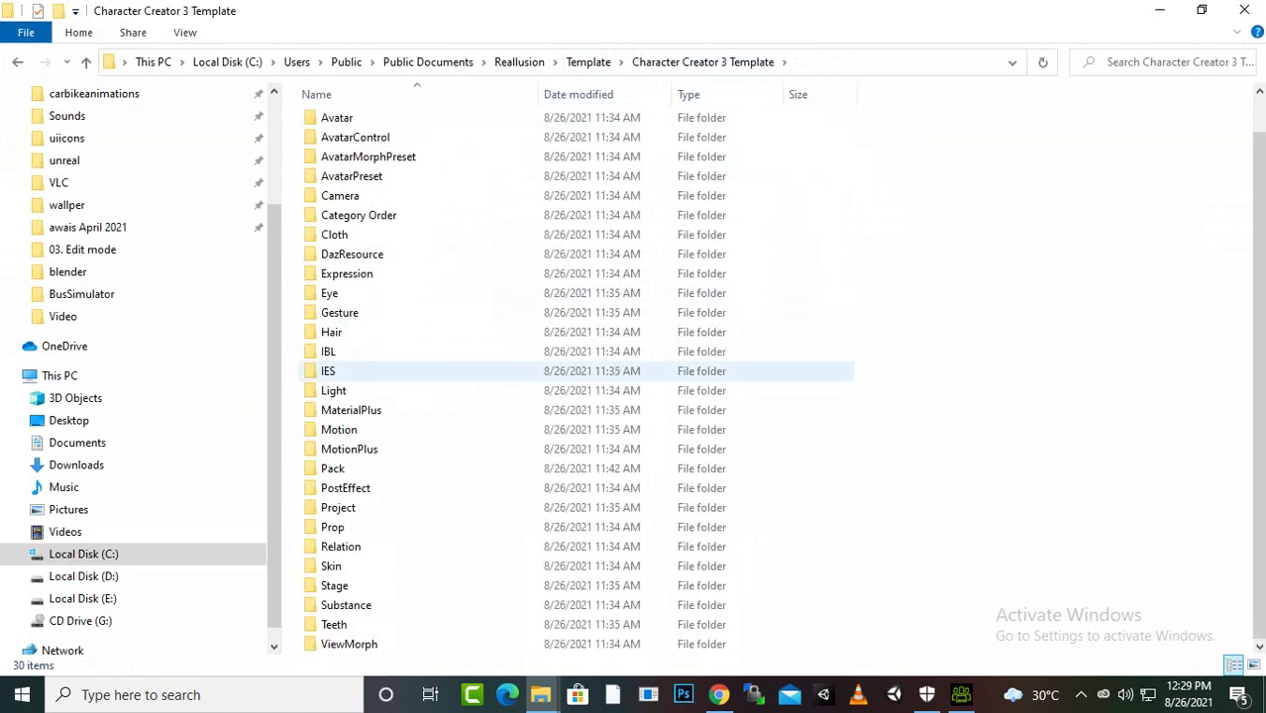
{"action": "scroll", "coordinate": [396, 370], "scroll_direction": "up", "scroll_amount": 1}
{"action": "scroll", "coordinate": [386, 334], "scroll_direction": "down", "scroll_amount": 1}
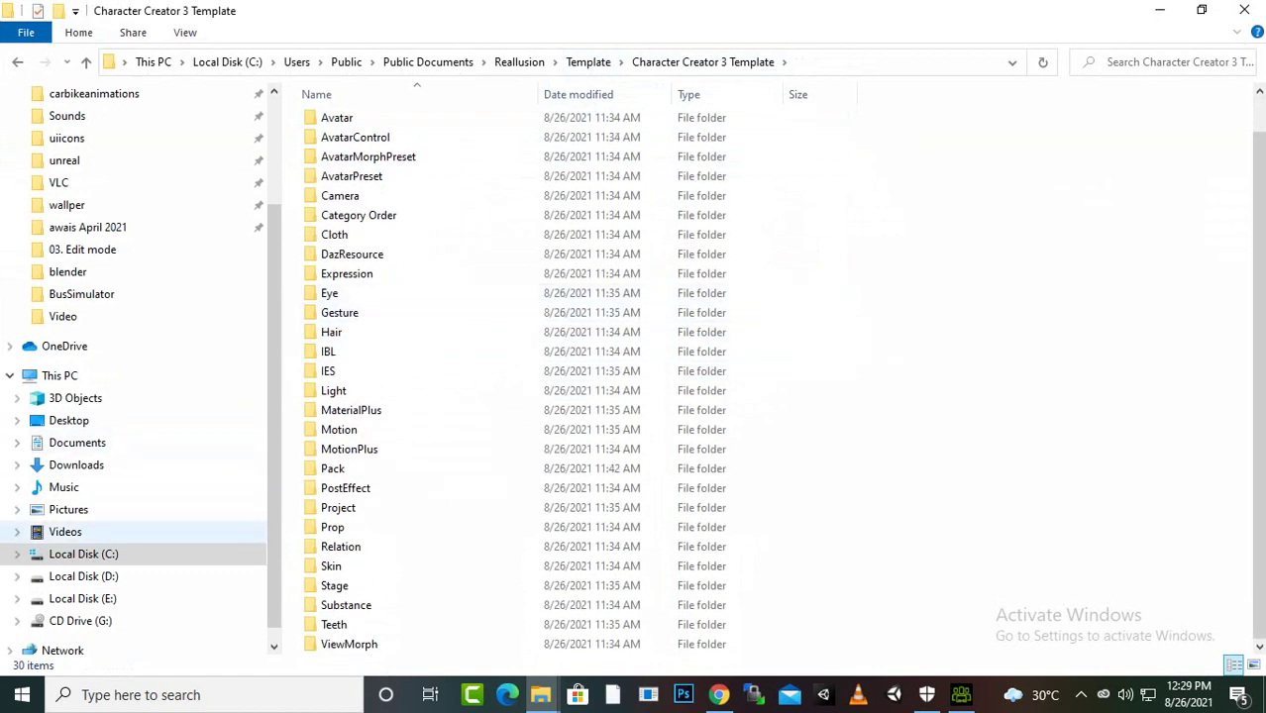
{"action": "left_click", "coordinate": [589, 61]}
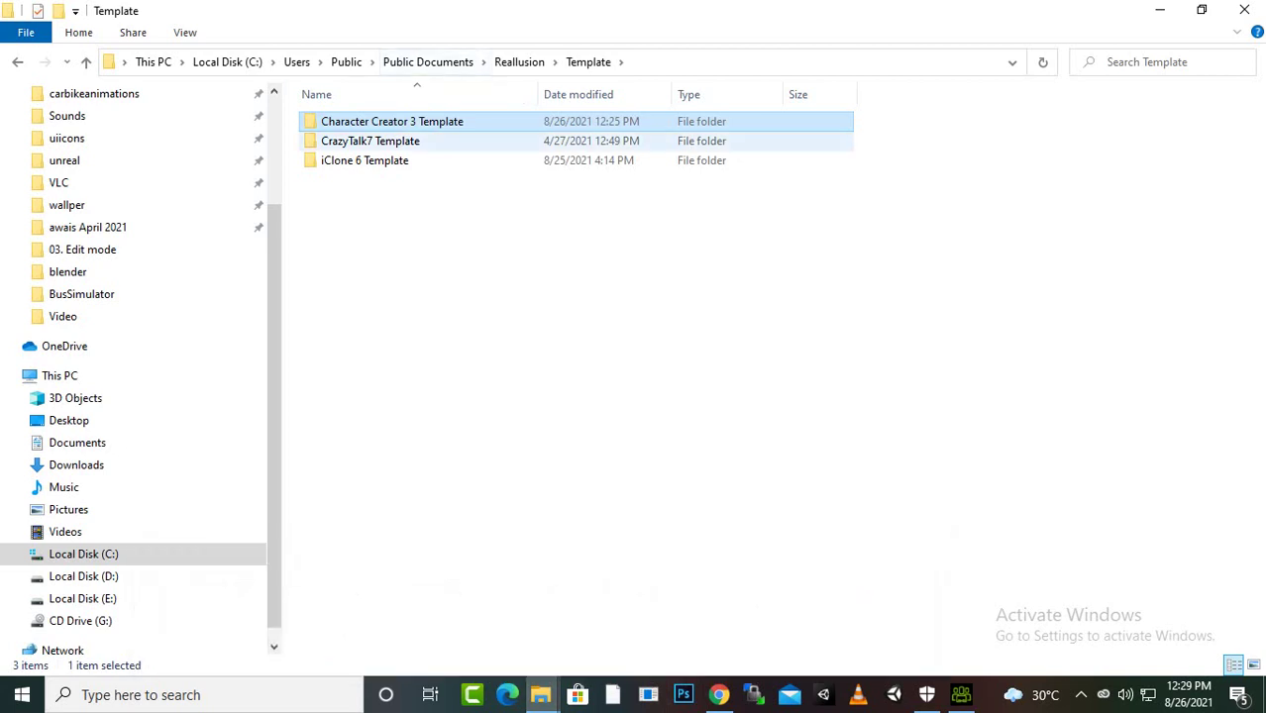
{"action": "key", "text": "Return"}
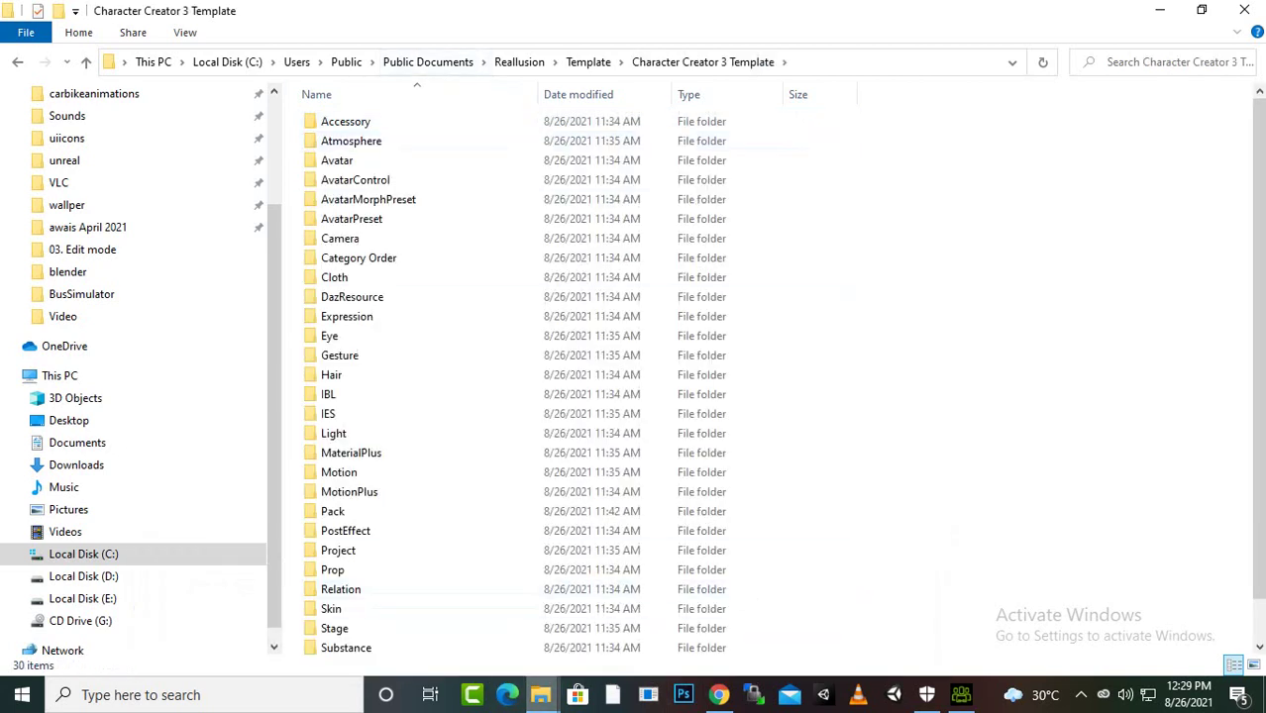
- Switch between Explorer windows back to the drive D: resource pack folder
{"action": "left_click", "coordinate": [644, 610]}
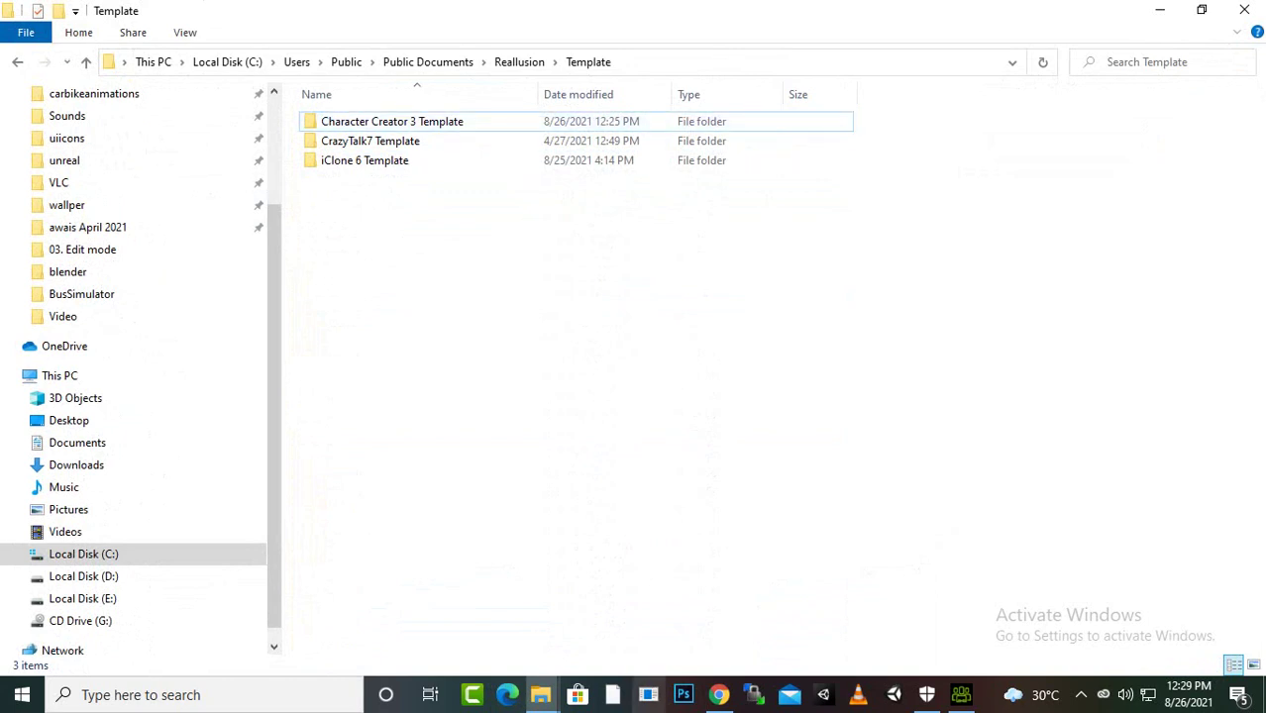
{"action": "left_click", "coordinate": [842, 595]}
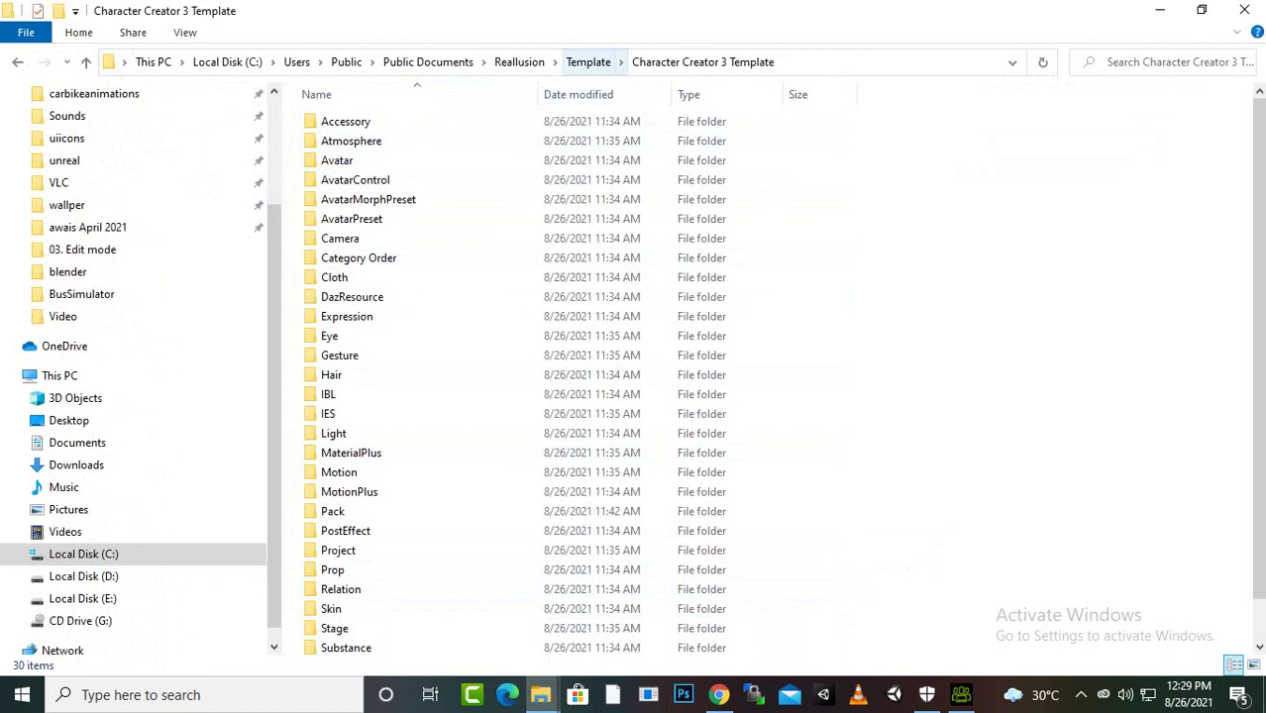
{"action": "mouse_move", "coordinate": [540, 695]}
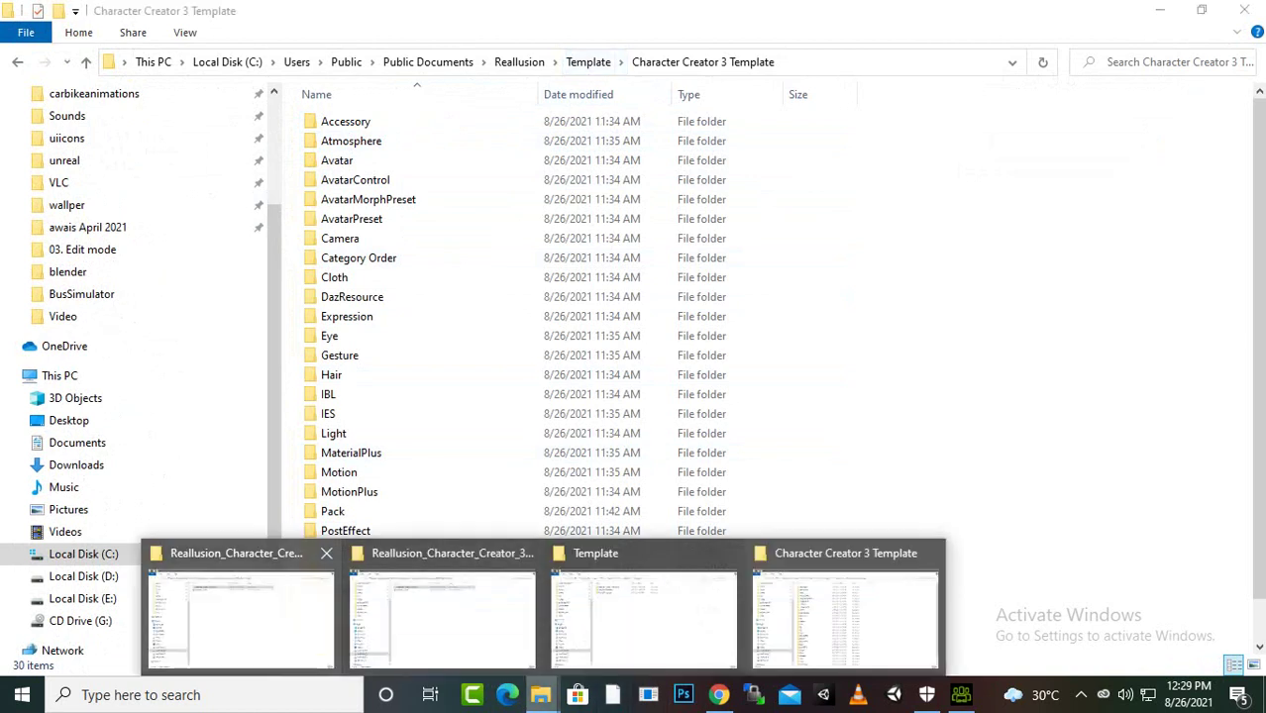
{"action": "left_click", "coordinate": [238, 614]}
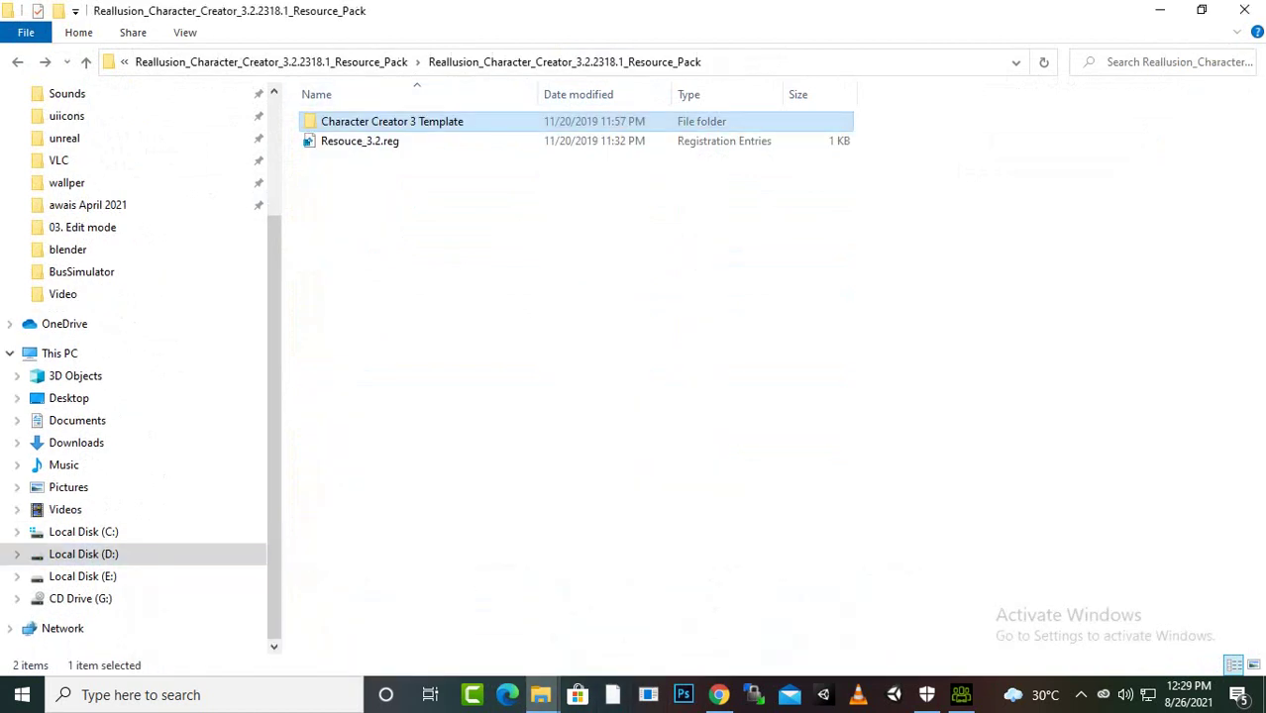
- Copy all 15 template subfolders from the resource pack's Character Creator 3 Template folder
{"action": "key", "text": "Return"}
{"action": "left_click_drag", "start_coordinate": [554, 575], "coordinate": [396, 111]}
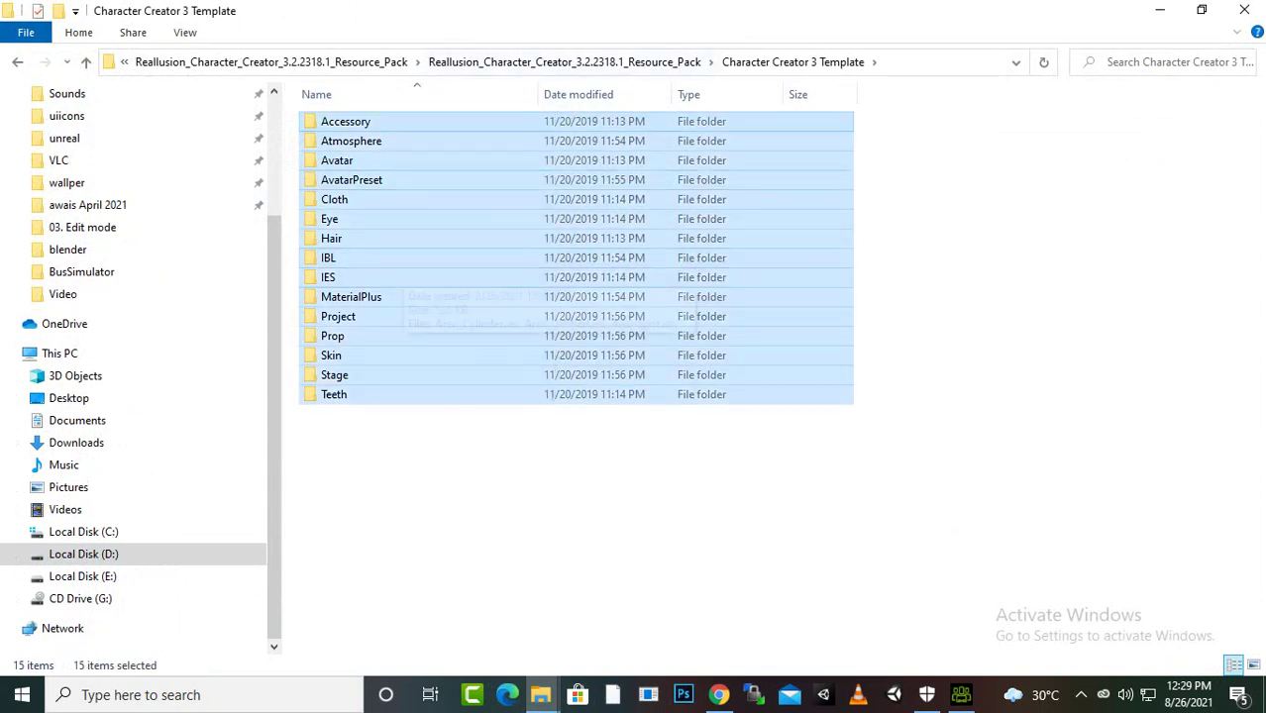
{"action": "right_click", "coordinate": [474, 201]}
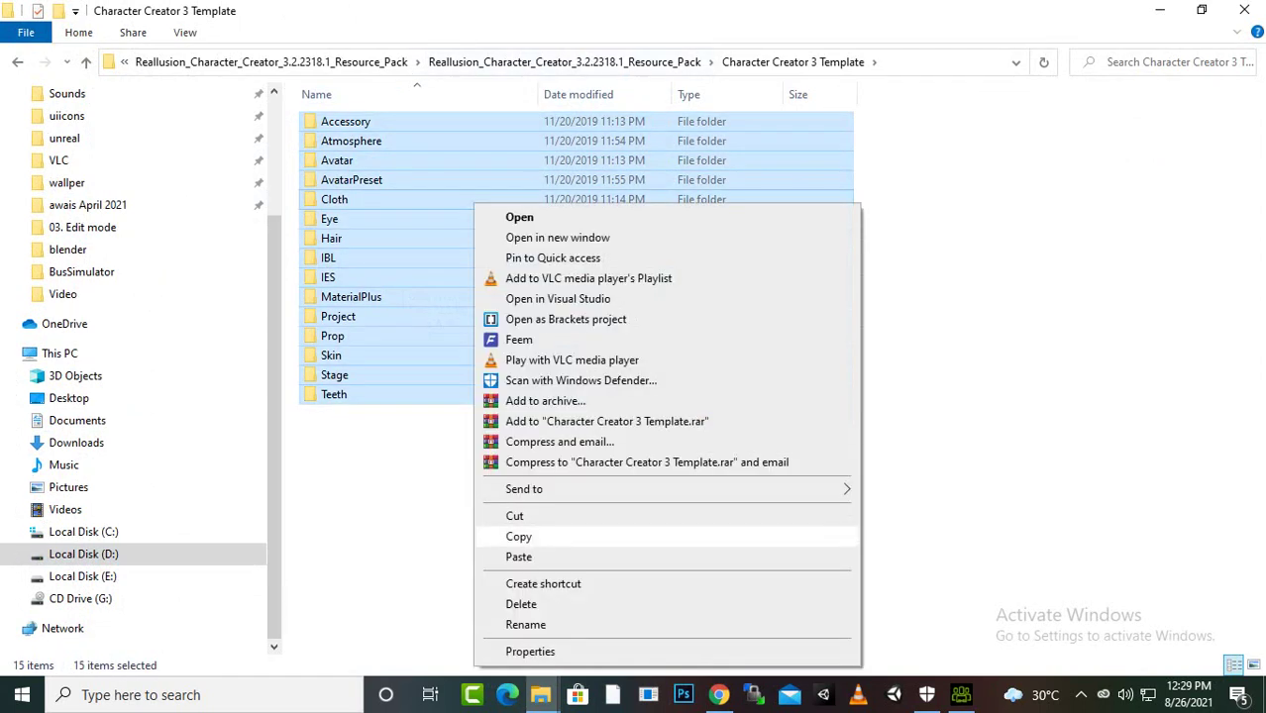
{"action": "left_click", "coordinate": [518, 536]}
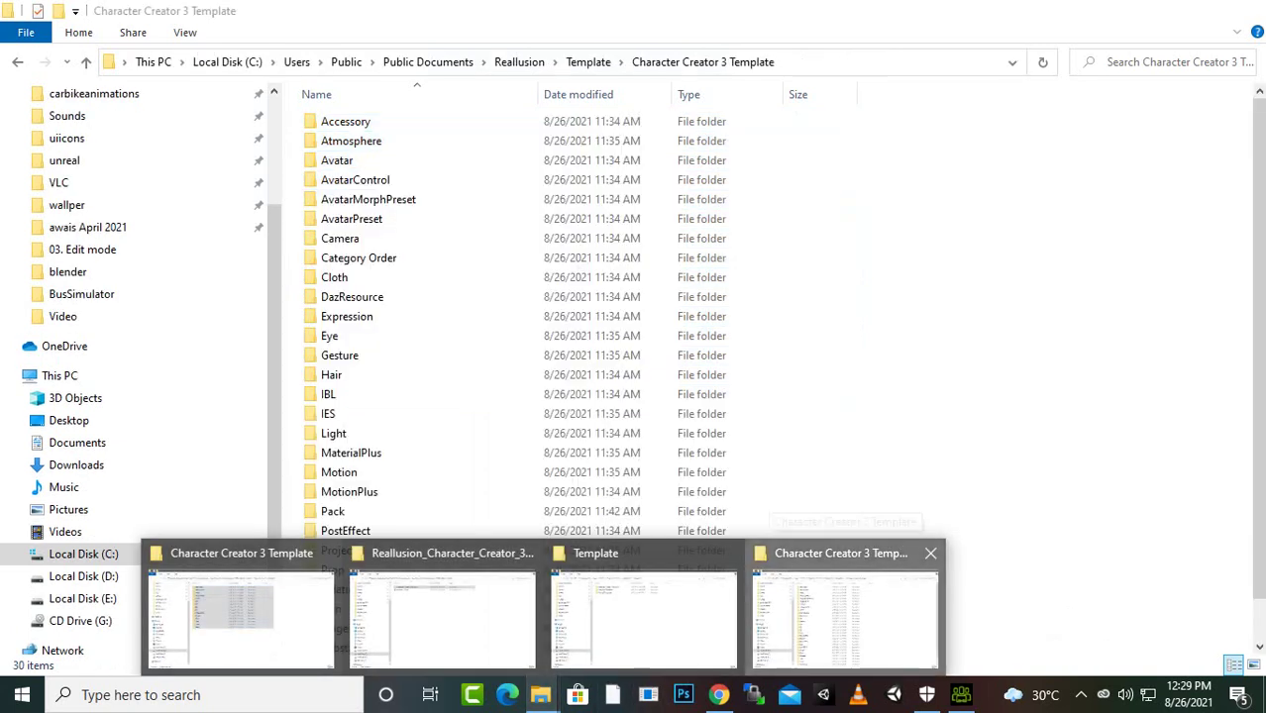
- Paste the folders into the Public Documents Character Creator 3 Template folder
{"action": "left_click", "coordinate": [840, 610]}
{"action": "scroll", "coordinate": [496, 396], "scroll_direction": "down", "scroll_amount": 1}
{"action": "scroll", "coordinate": [495, 159], "scroll_direction": "up", "scroll_amount": 1}
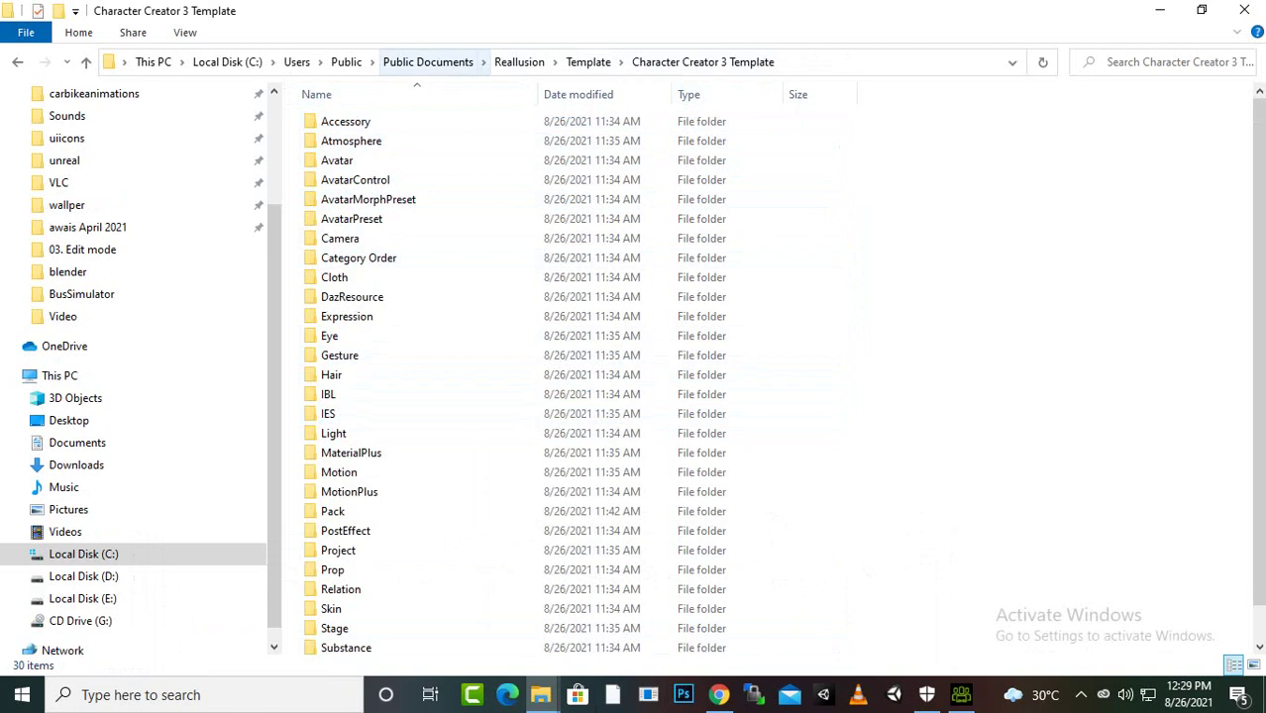
{"action": "right_click", "coordinate": [946, 178]}
{"action": "left_click", "coordinate": [991, 306]}
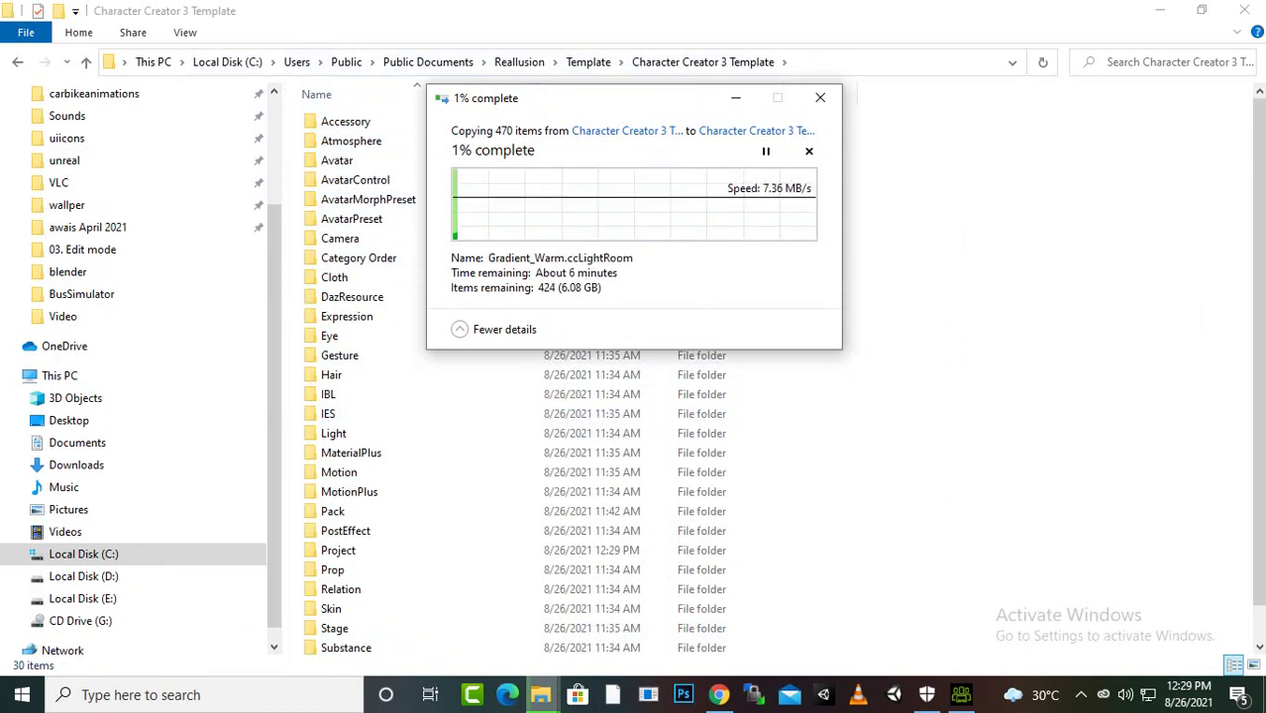
- Tidy the Explorer windows and replace the 401 same-named files in the destination
{"action": "left_click", "coordinate": [1244, 10]}
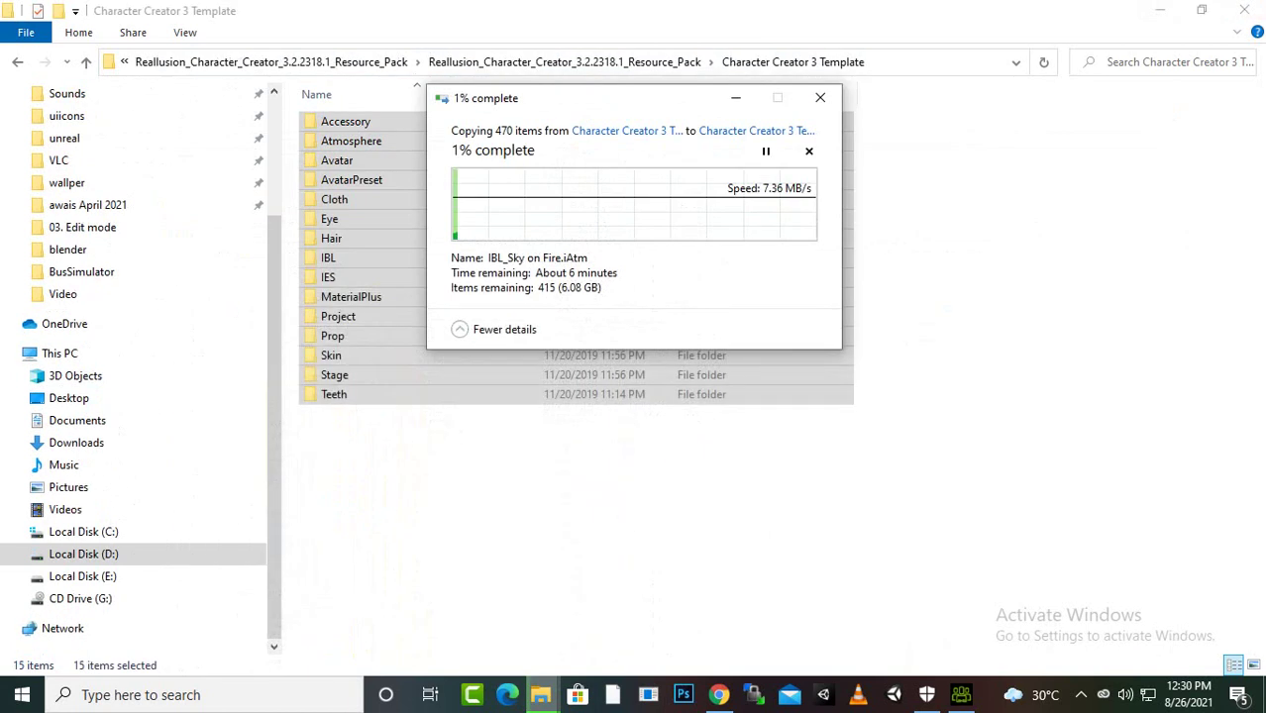
{"action": "left_click", "coordinate": [1159, 10]}
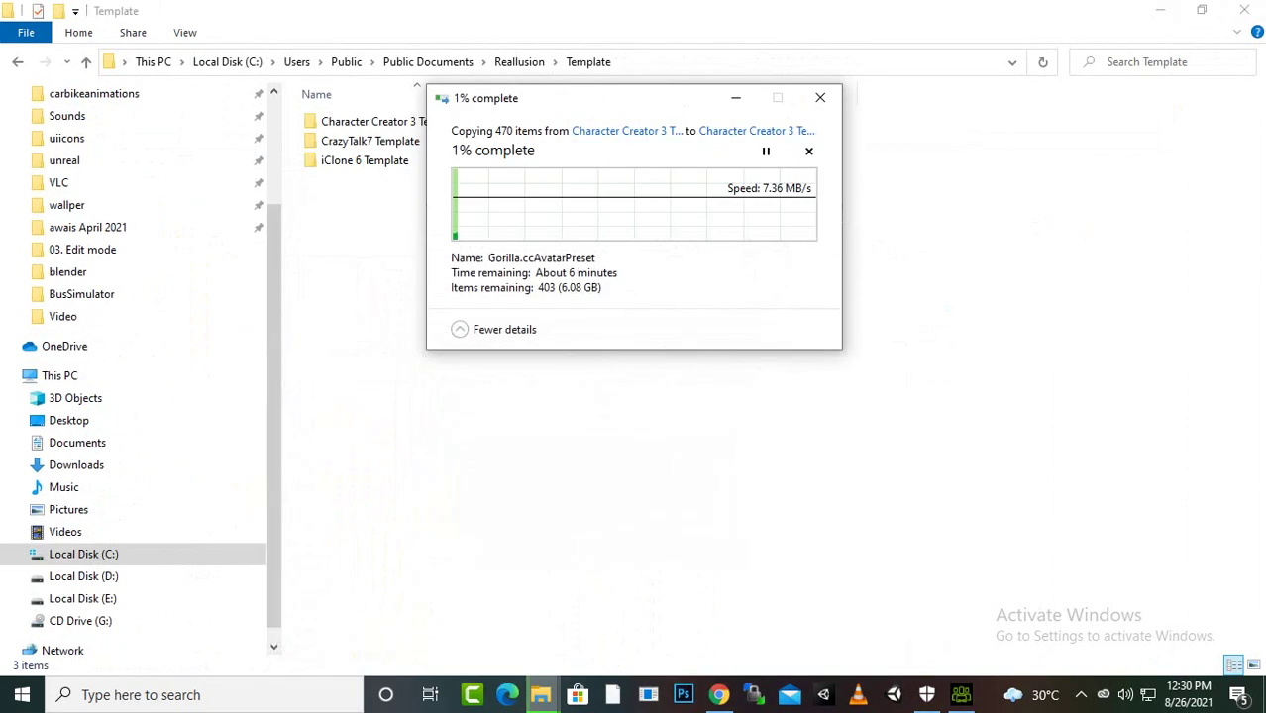
{"action": "left_click", "coordinate": [1159, 10]}
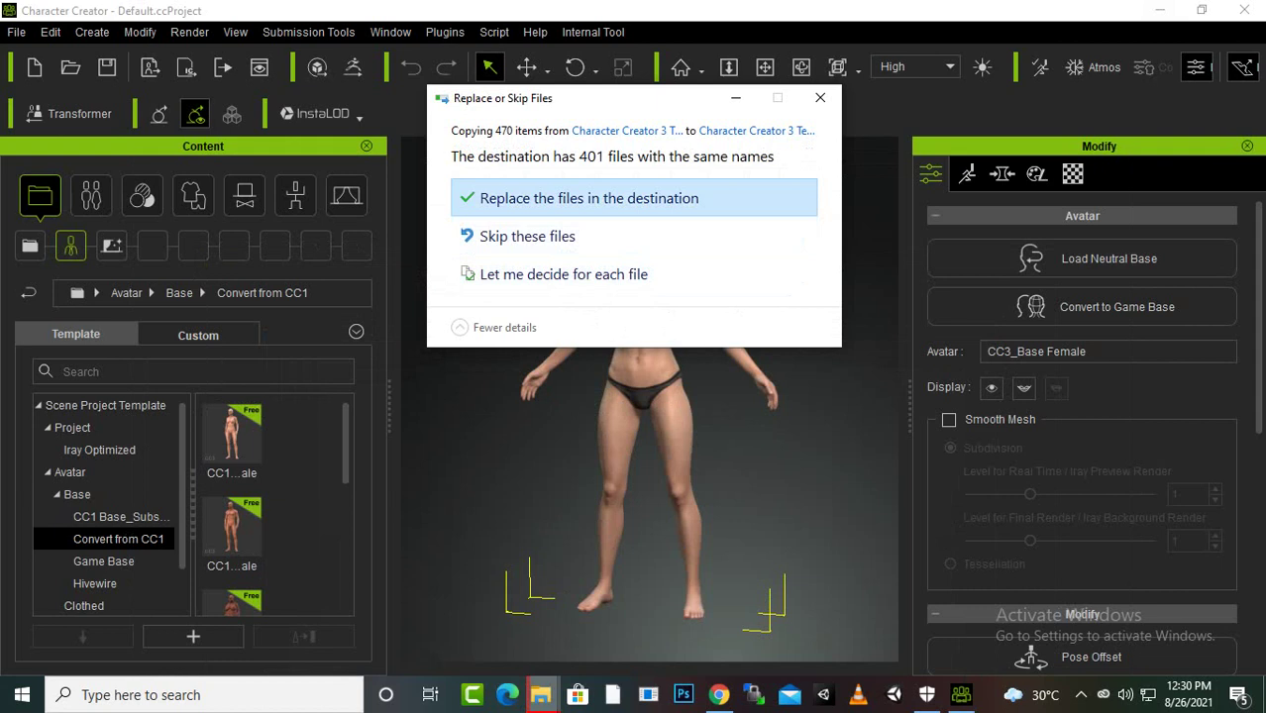
{"action": "left_click", "coordinate": [589, 198]}
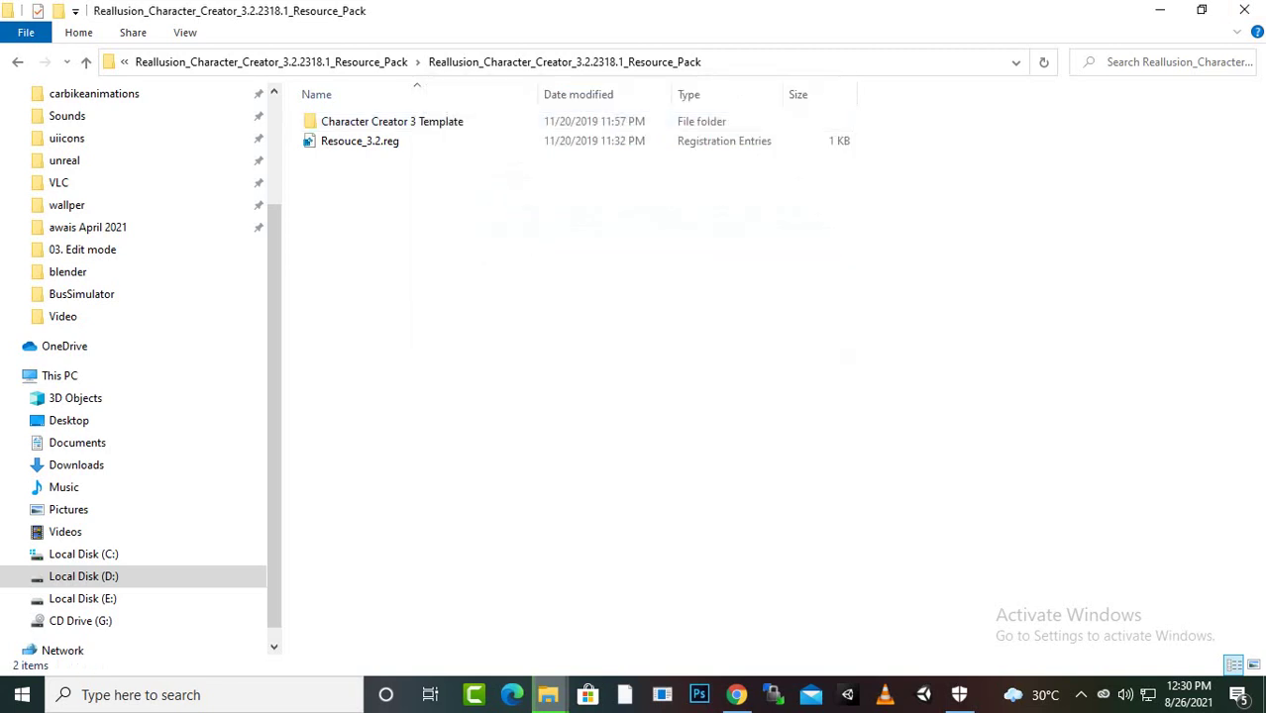
- Close Explorer and minimize the Bin64 window while Character Creator 3 relaunches
{"action": "key", "text": "alt+F4"}
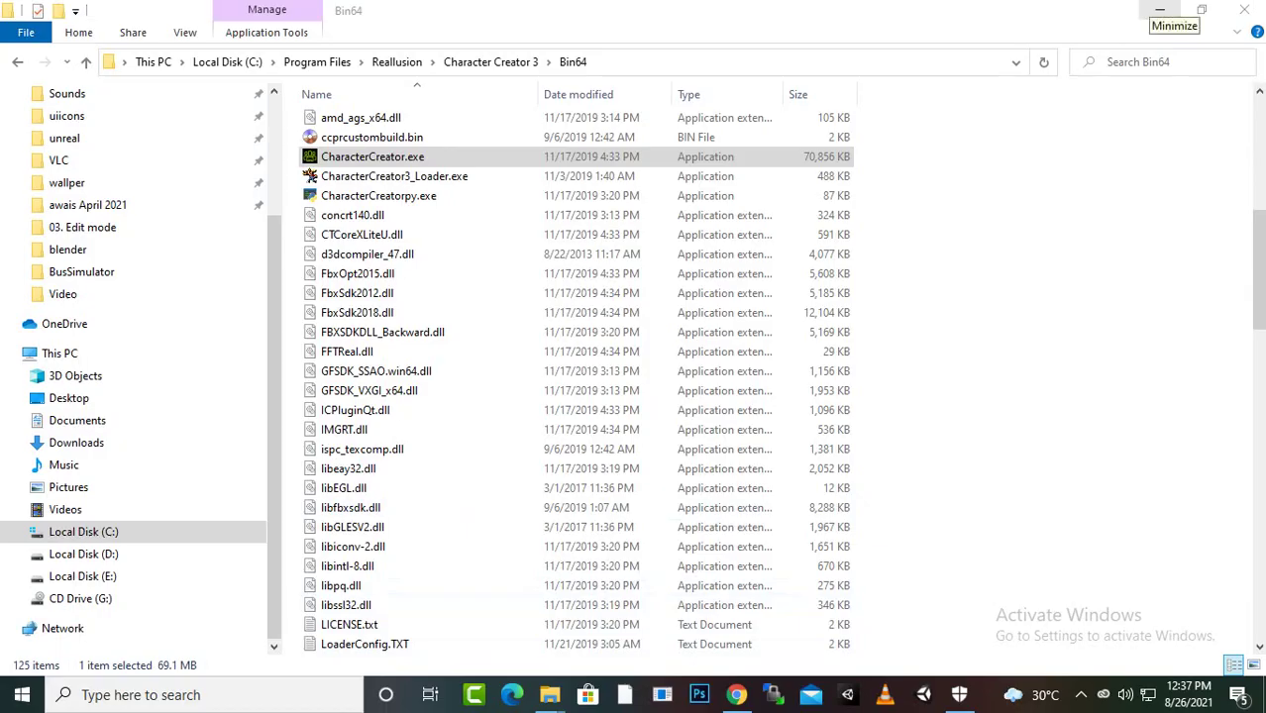
{"action": "left_click", "coordinate": [1160, 11]}
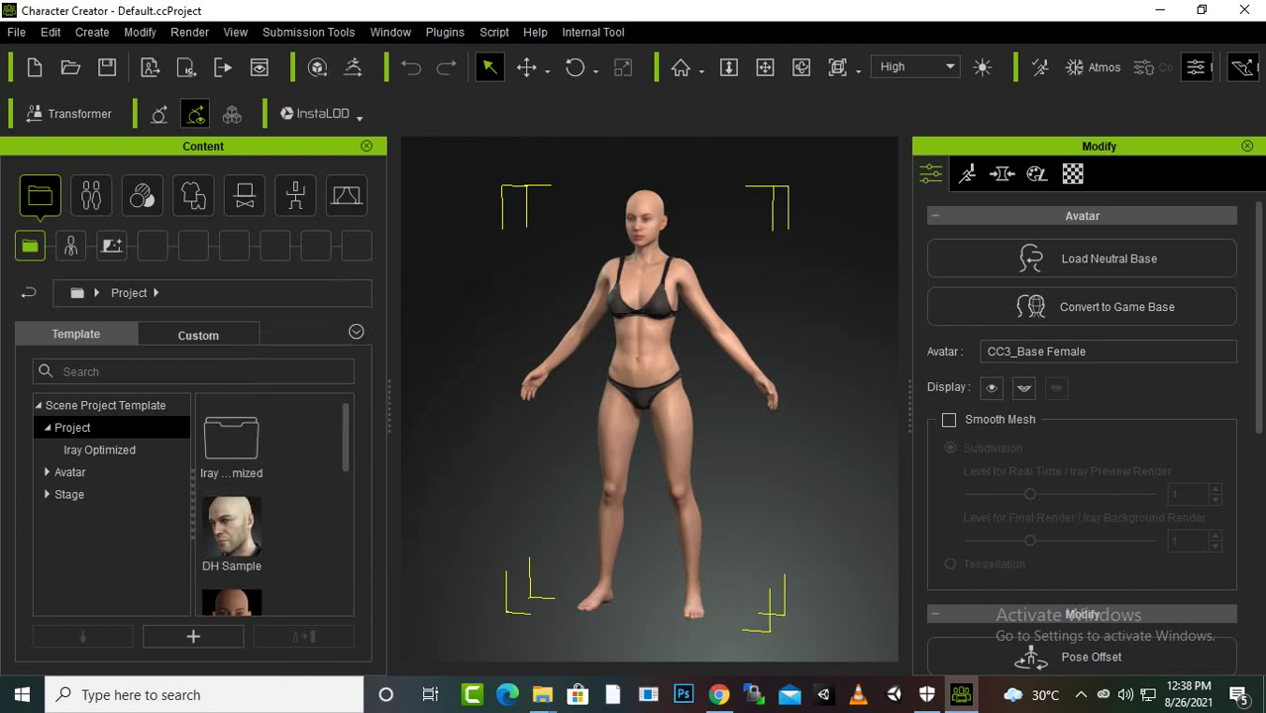
- Drag the Warrior project template into the viewport and load it as a full project
{"action": "scroll", "coordinate": [273, 505], "scroll_direction": "down", "scroll_amount": 3}
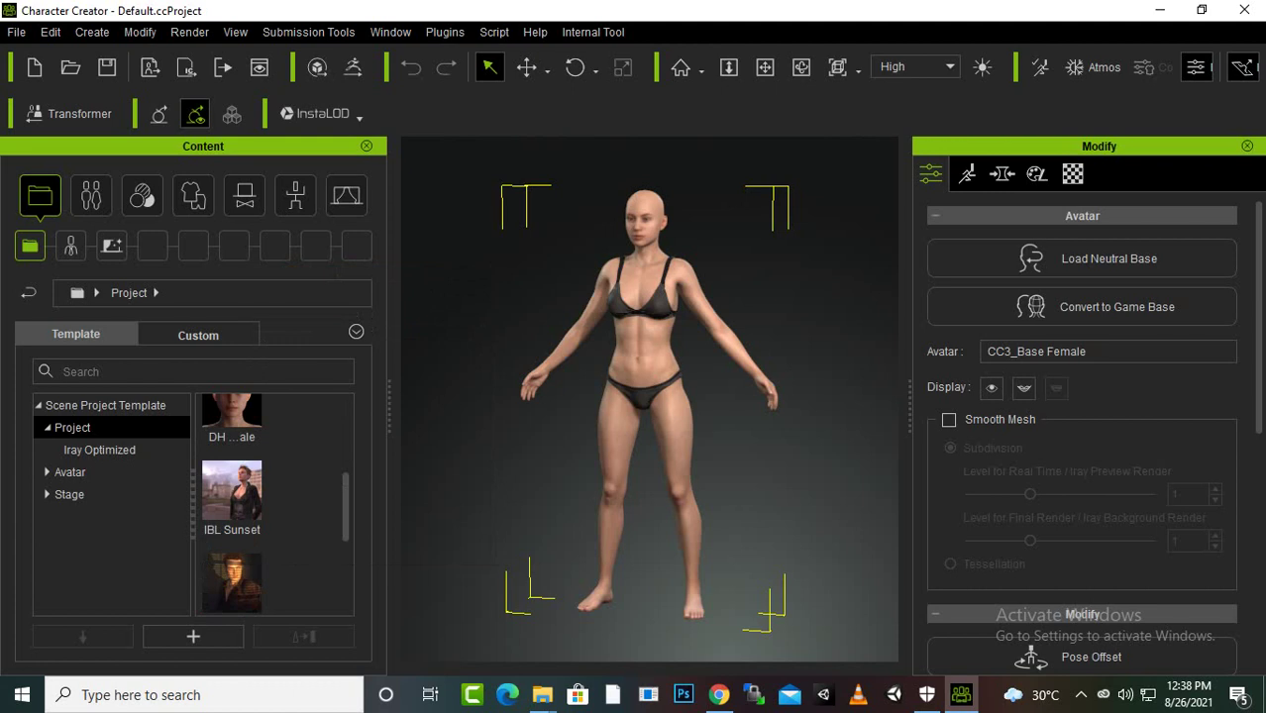
{"action": "scroll", "coordinate": [273, 505], "scroll_direction": "down", "scroll_amount": 3}
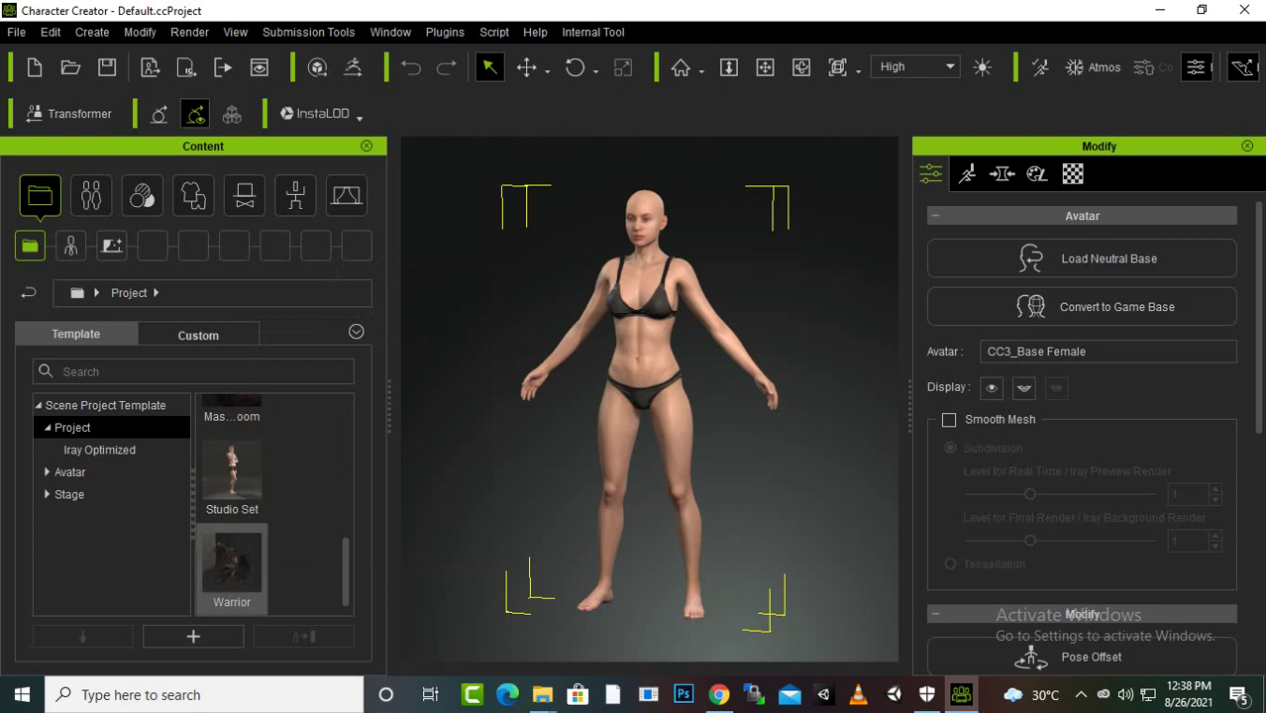
{"action": "left_click_drag", "start_coordinate": [232, 565], "coordinate": [475, 475]}
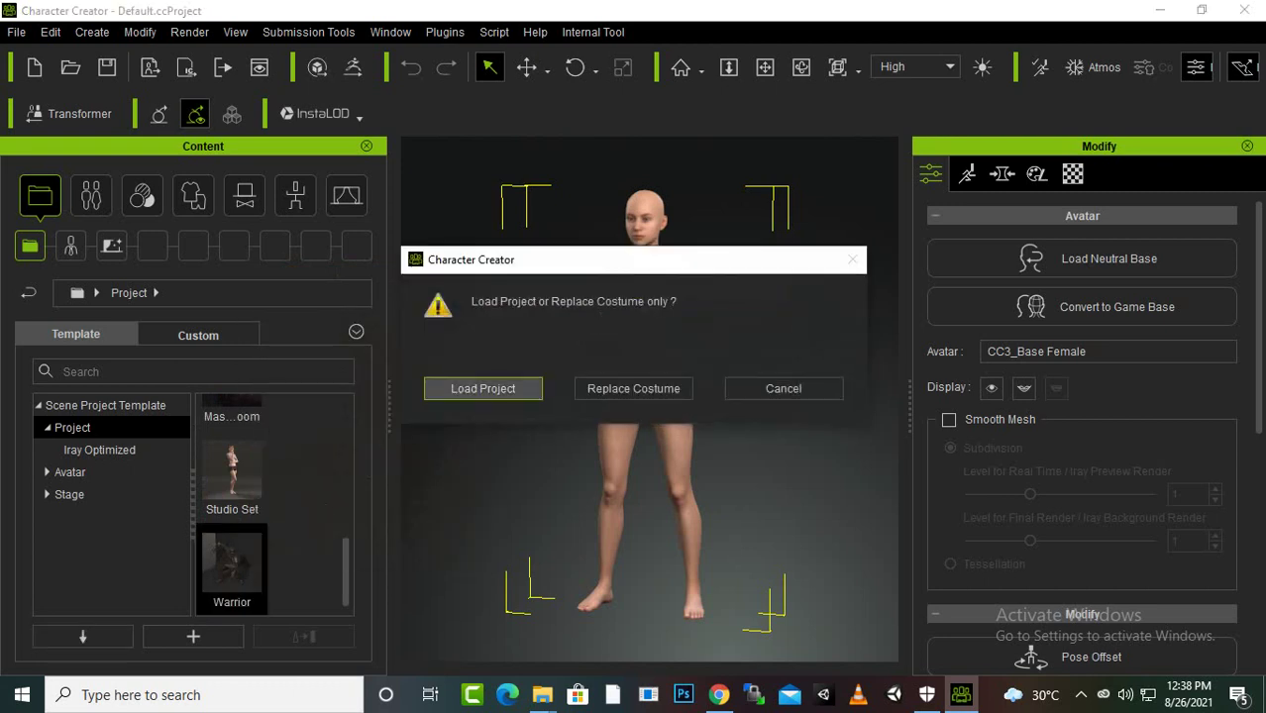
{"action": "key", "text": "Return"}
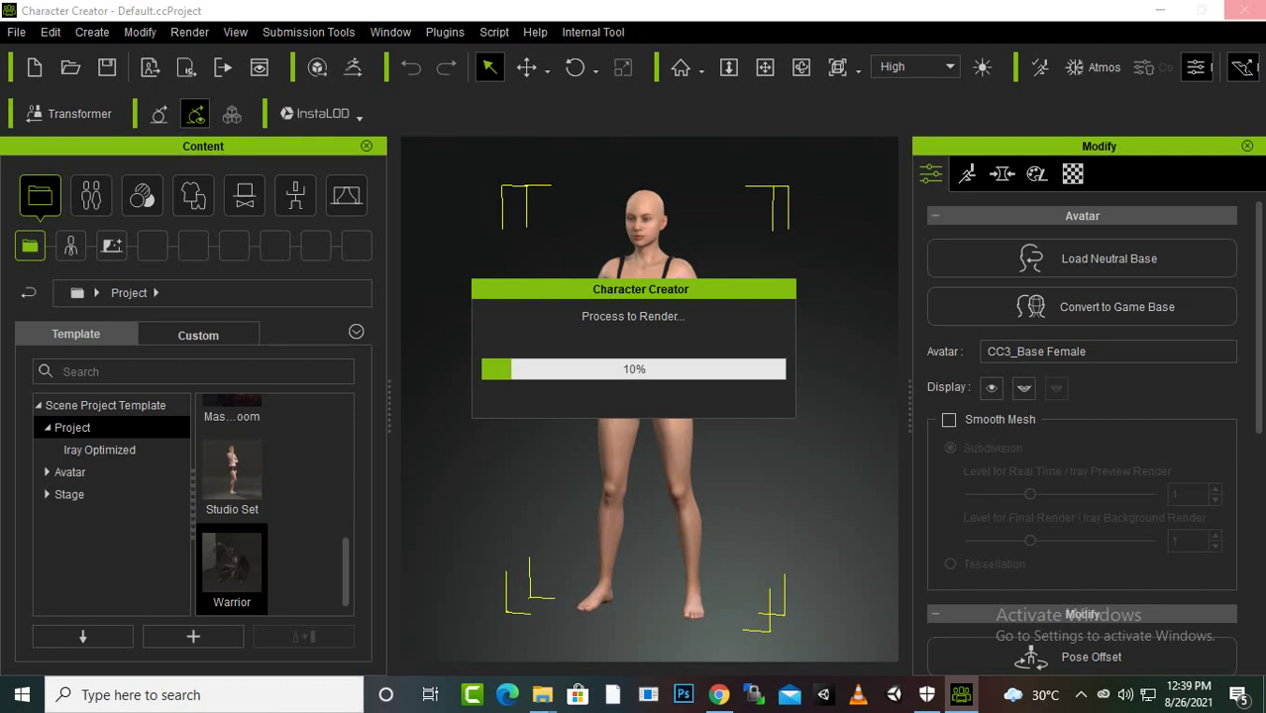
{"action": "left_click", "coordinate": [1081, 695]}
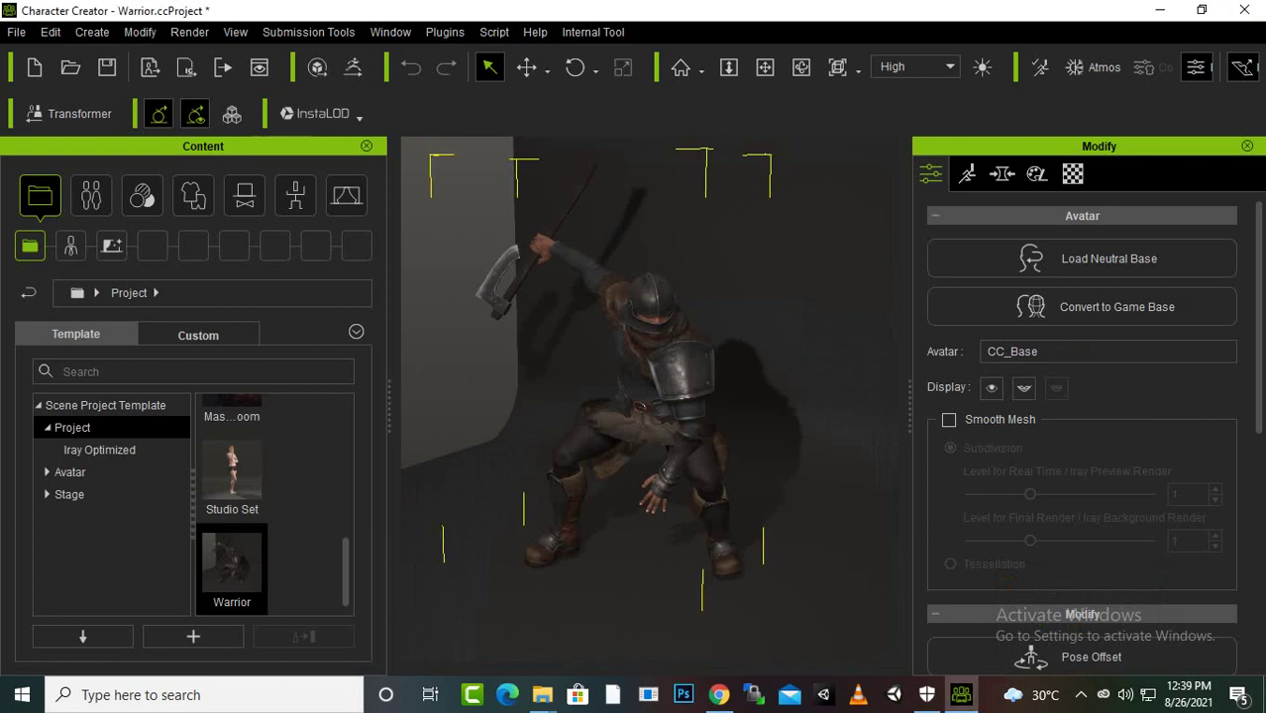
- Select the warrior's trousers and helmet, then browse Avatar > Base > CC1 Base_Substance
{"action": "left_click", "coordinate": [615, 466]}
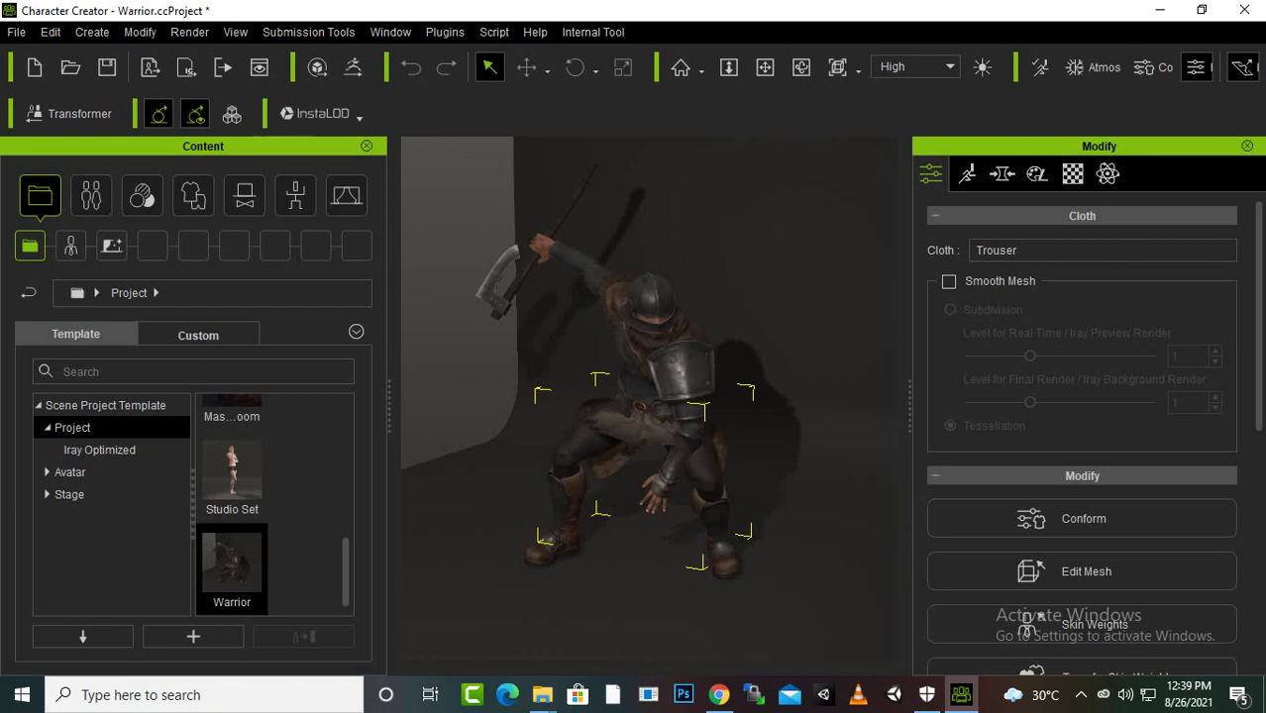
{"action": "left_click", "coordinate": [646, 297]}
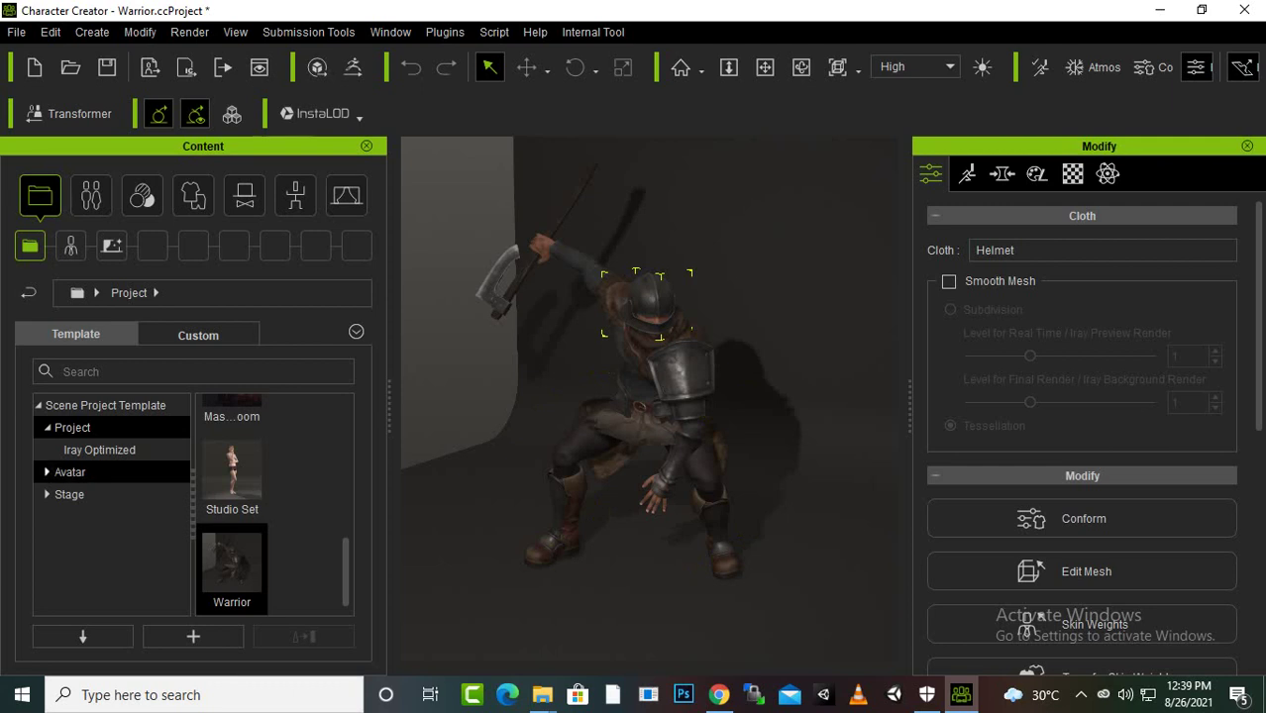
{"action": "left_click", "coordinate": [46, 471]}
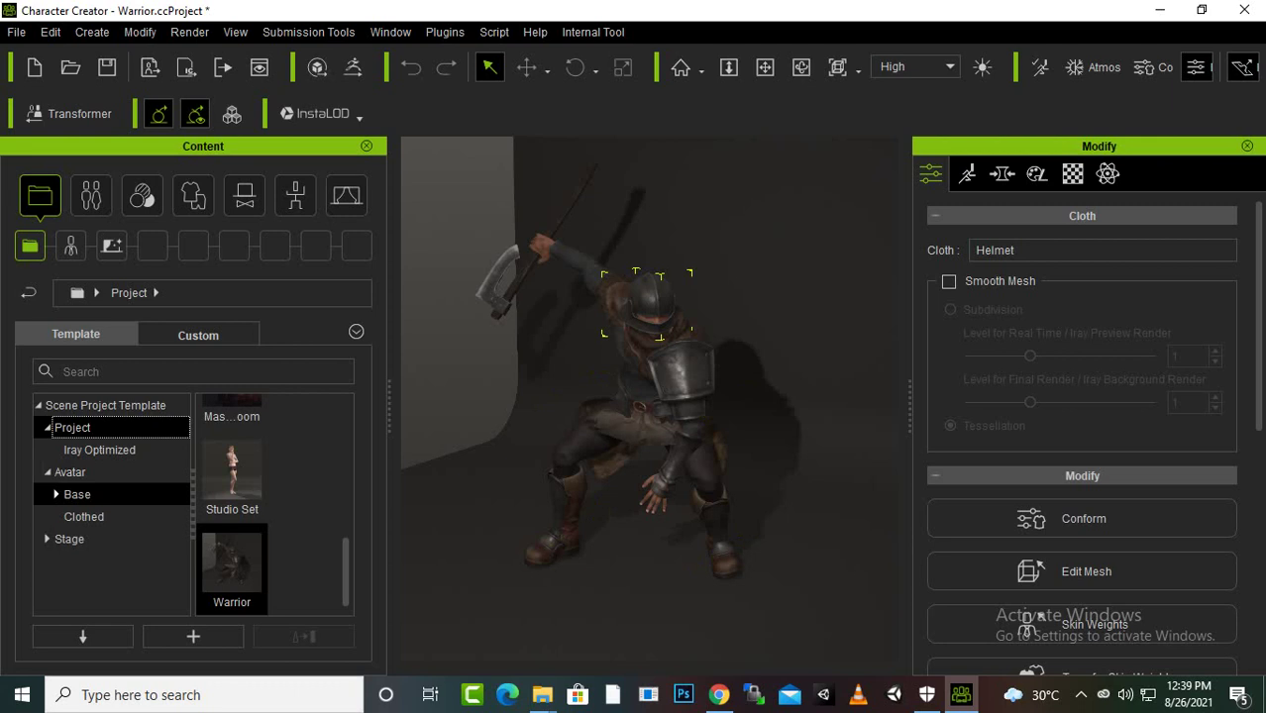
{"action": "left_click", "coordinate": [78, 495]}
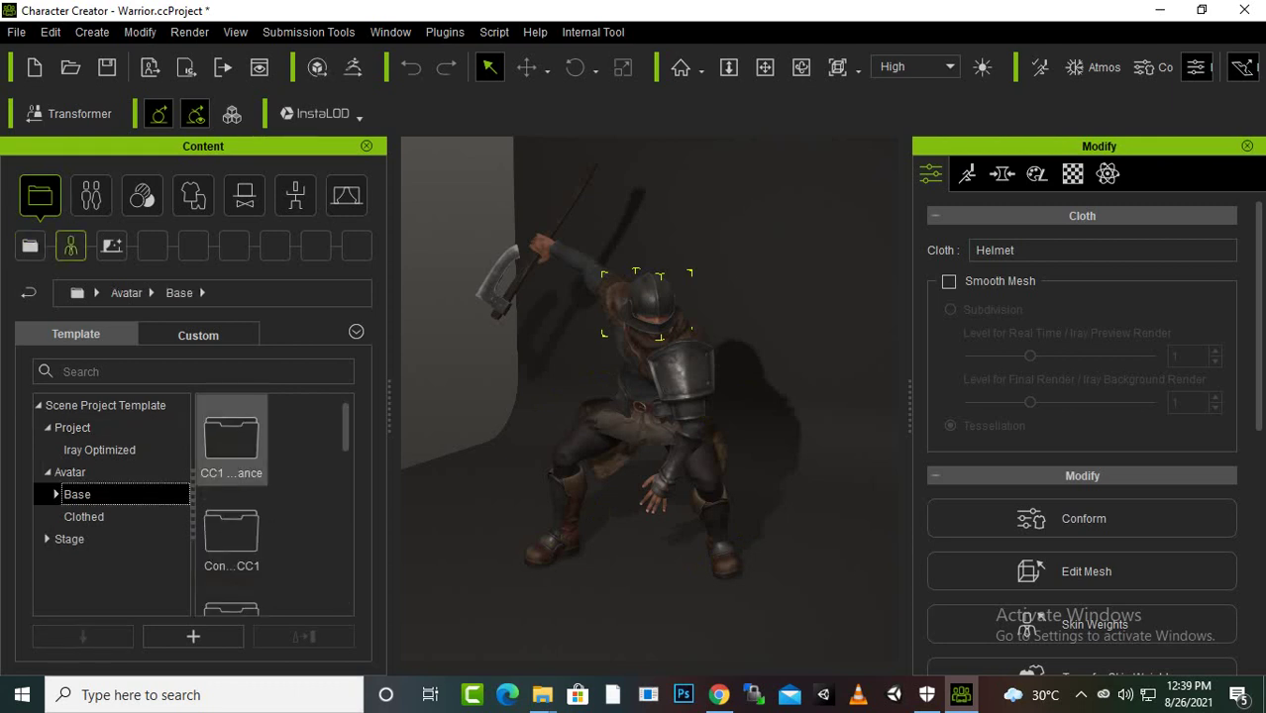
{"action": "double_click", "coordinate": [231, 436]}
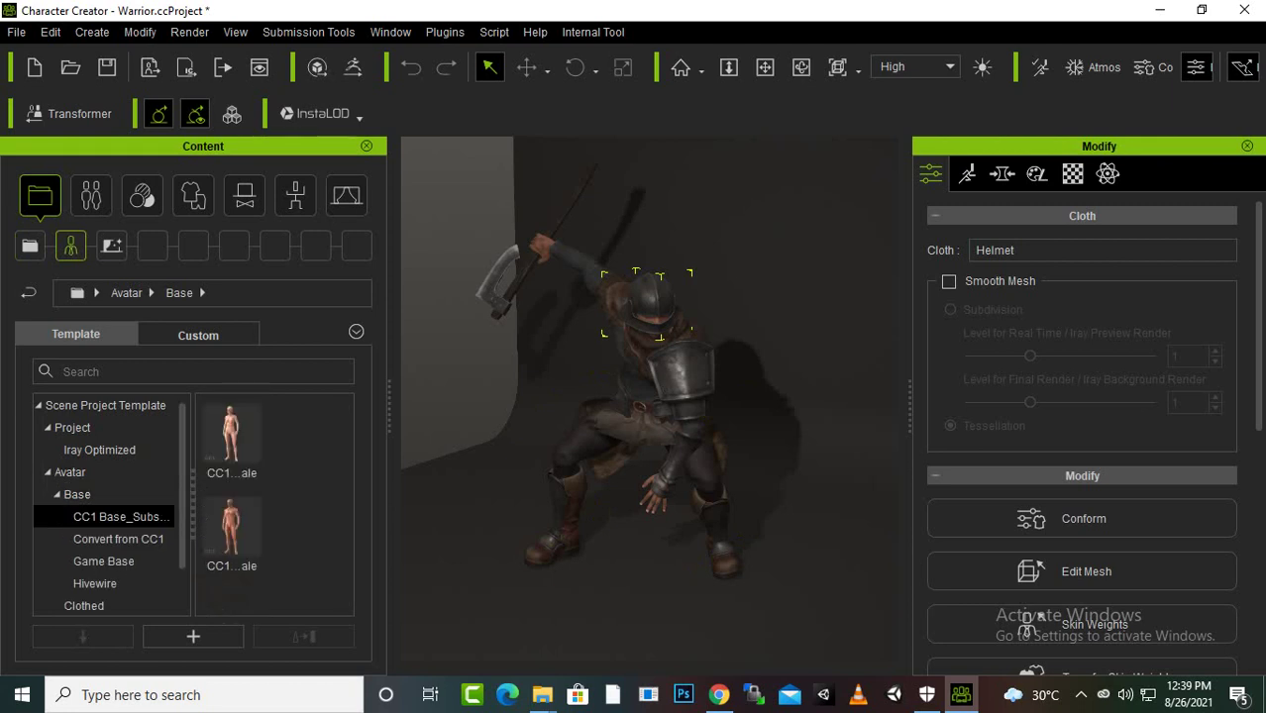